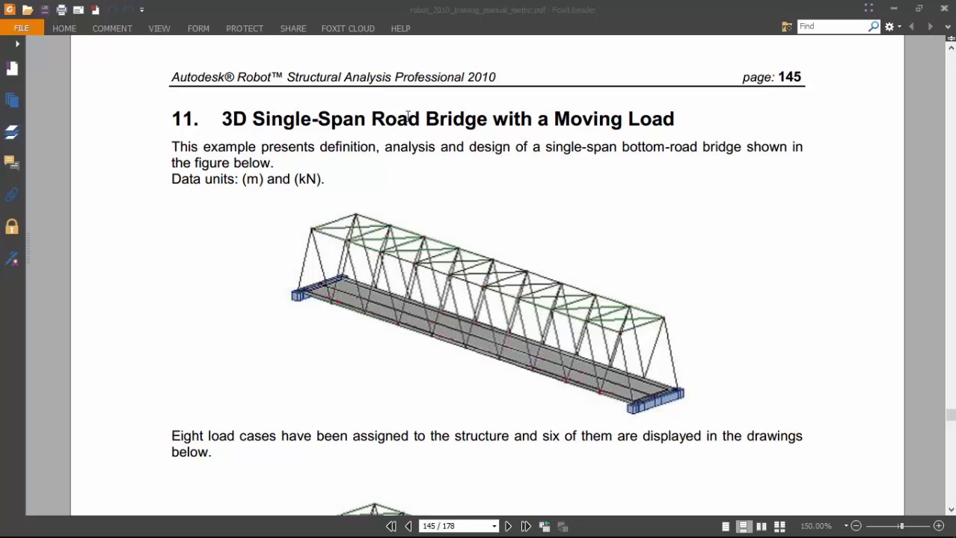
# Scroll the manual to page 147's section 11.1, trial-underline the NOTE, then switch to Robot.
pyautogui.scroll(-20, 356, 144)
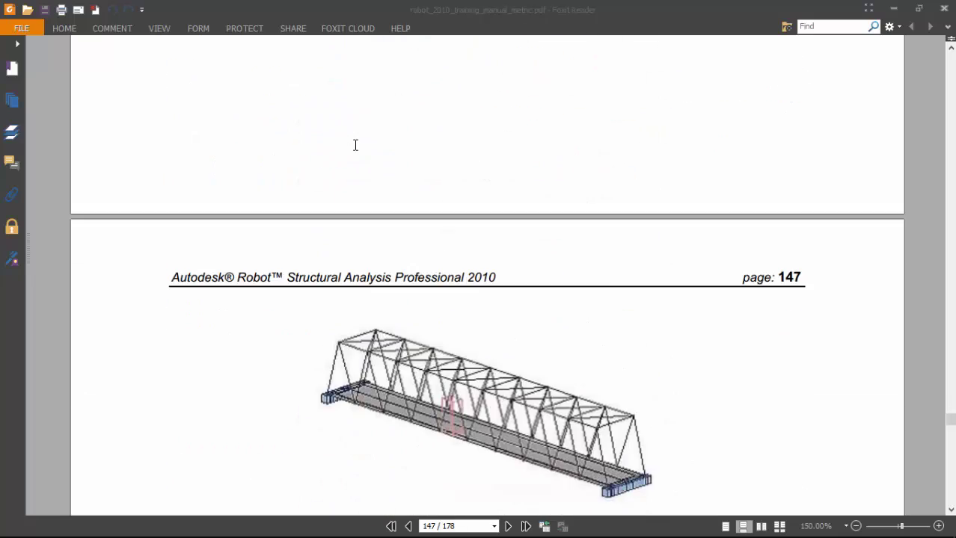
pyautogui.scroll(-4, 356, 145)
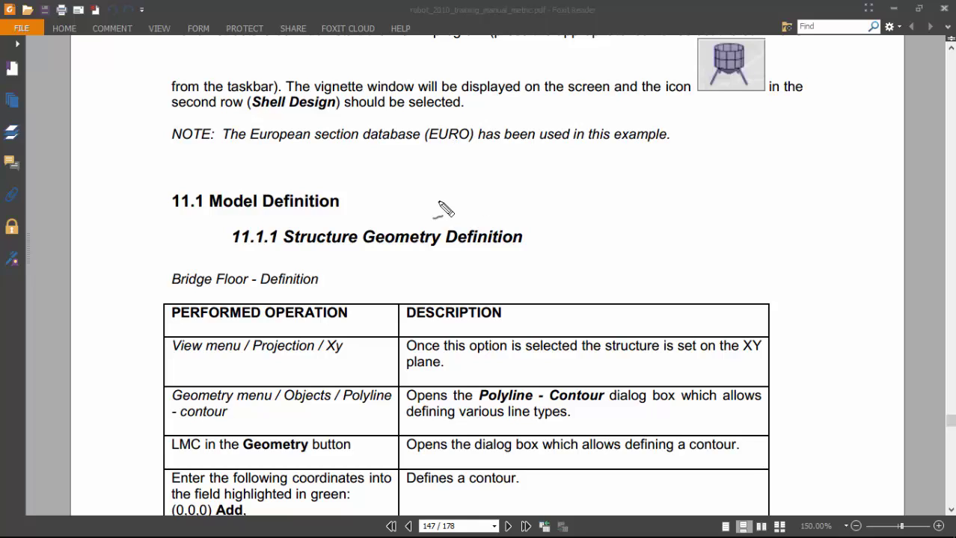
pyautogui.moveTo(165, 143)
pyautogui.mouseDown()
pyautogui.moveTo(362, 155)
pyautogui.moveTo(650, 158)
pyautogui.mouseUp()
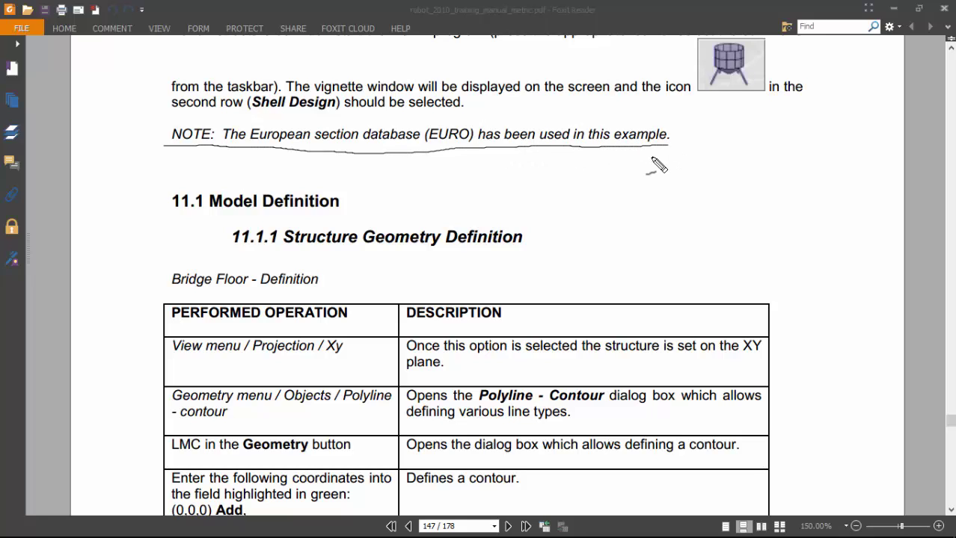
pyautogui.hotkey('ctrl', 'z')
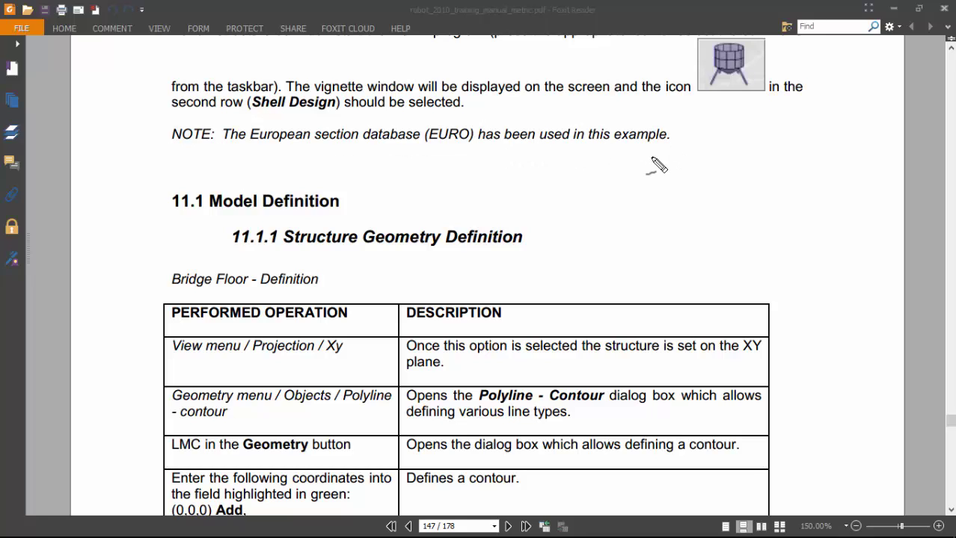
pyautogui.hotkey('alt', 'Tab')
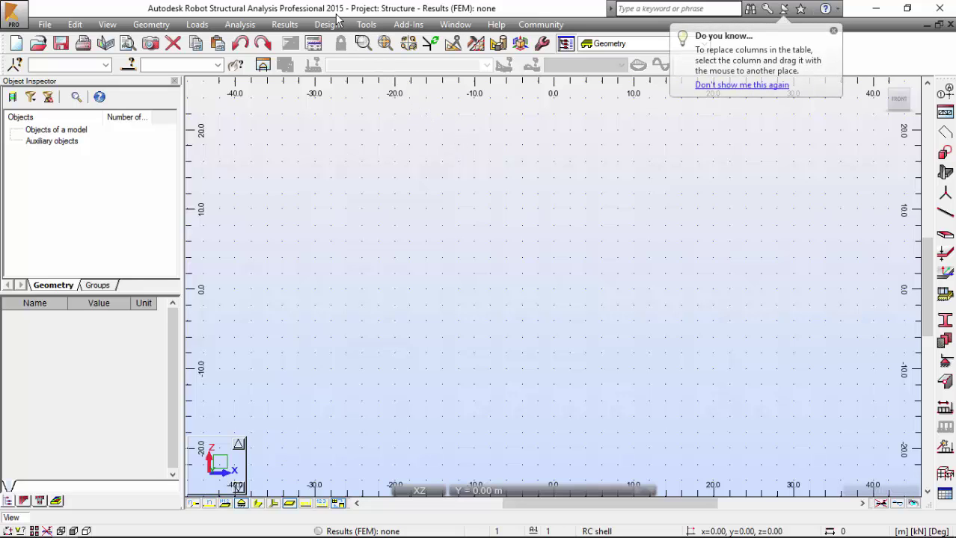
# Check the program preferences and close them without changes.
pyautogui.click(367, 24)
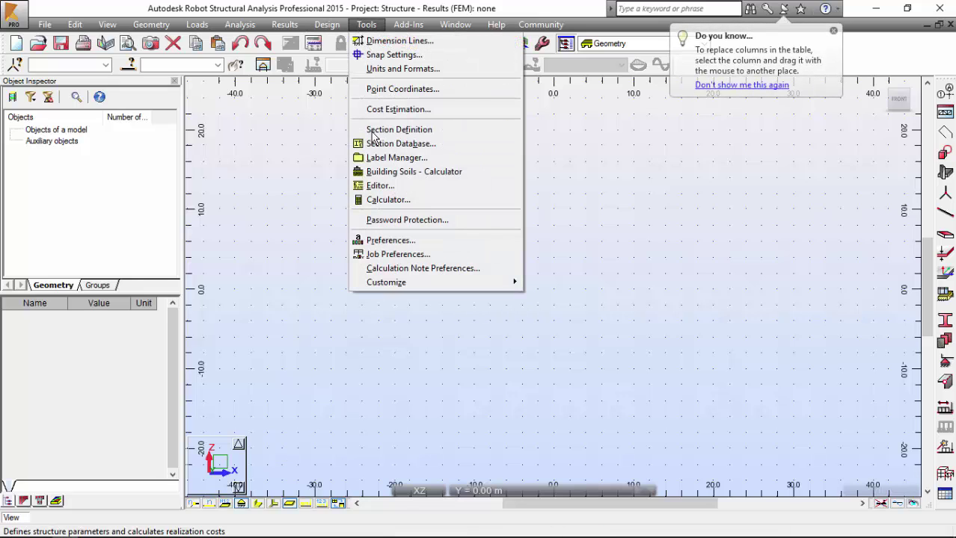
pyautogui.click(394, 241)
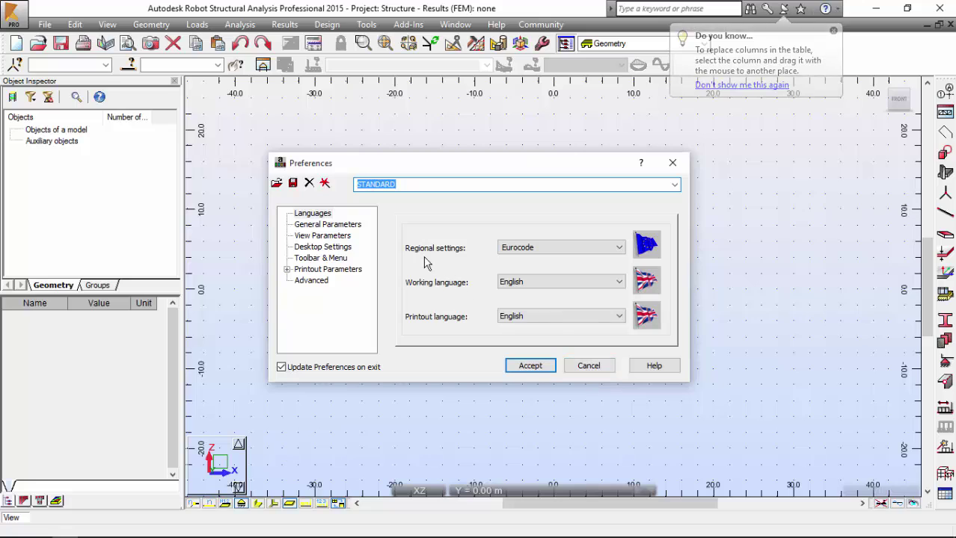
pyautogui.click(588, 366)
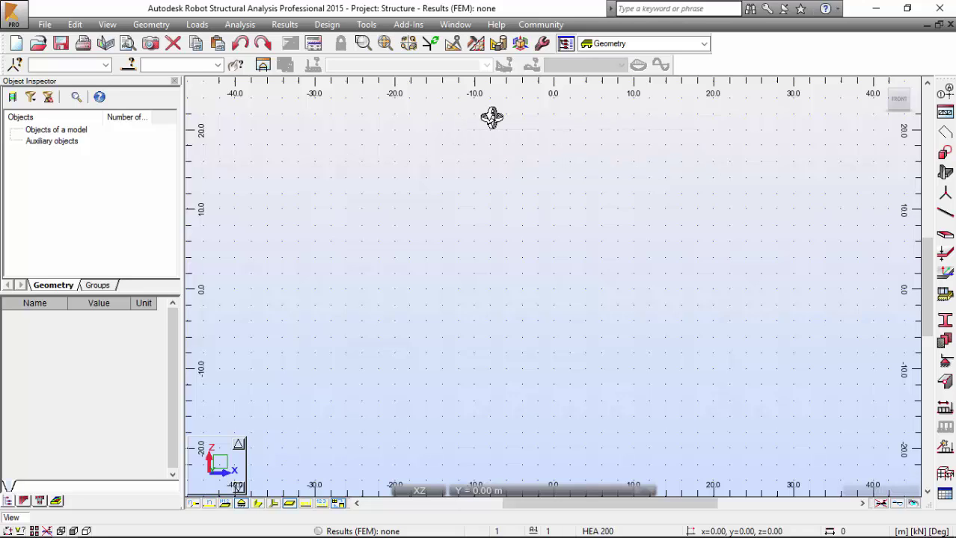
# Switch the view projection to the XY plane.
pyautogui.click(116, 26)
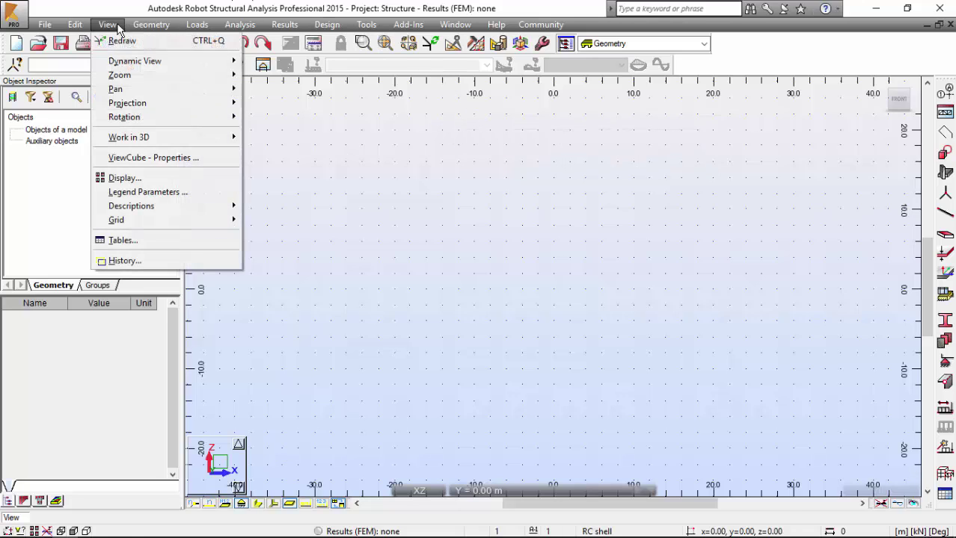
pyautogui.moveTo(123, 103)
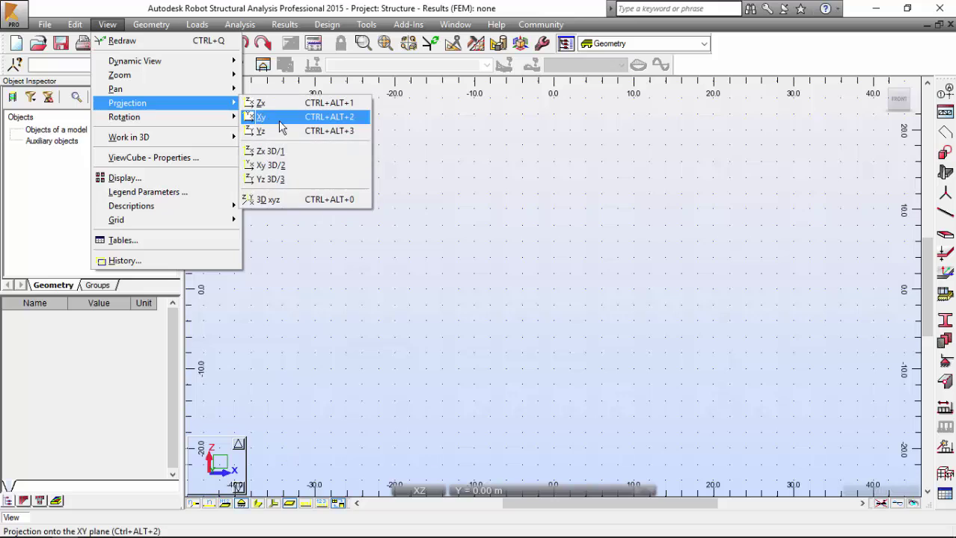
pyautogui.click(282, 122)
# Start the Polyline - contour tool with its Geometry point entry shown.
pyautogui.click(169, 30)
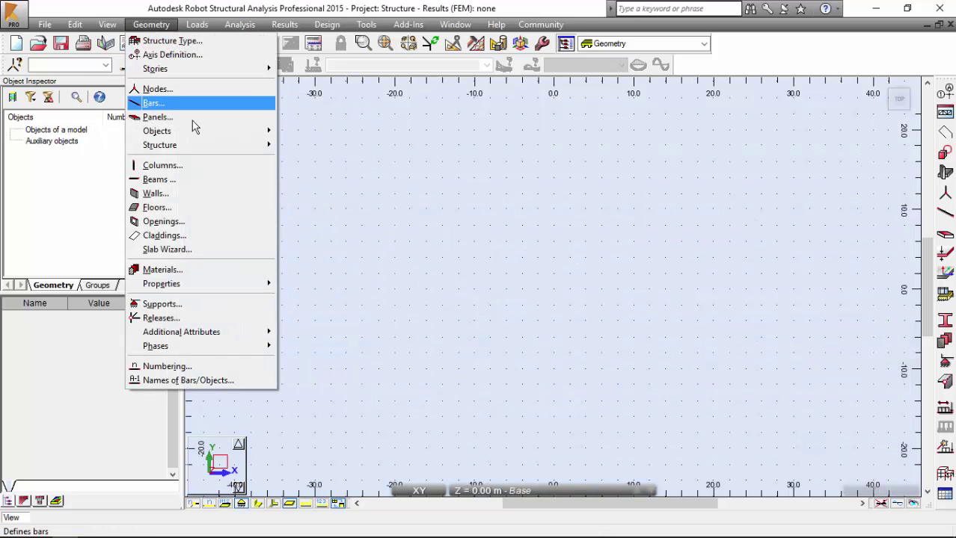
pyautogui.moveTo(256, 132)
pyautogui.click(285, 132)
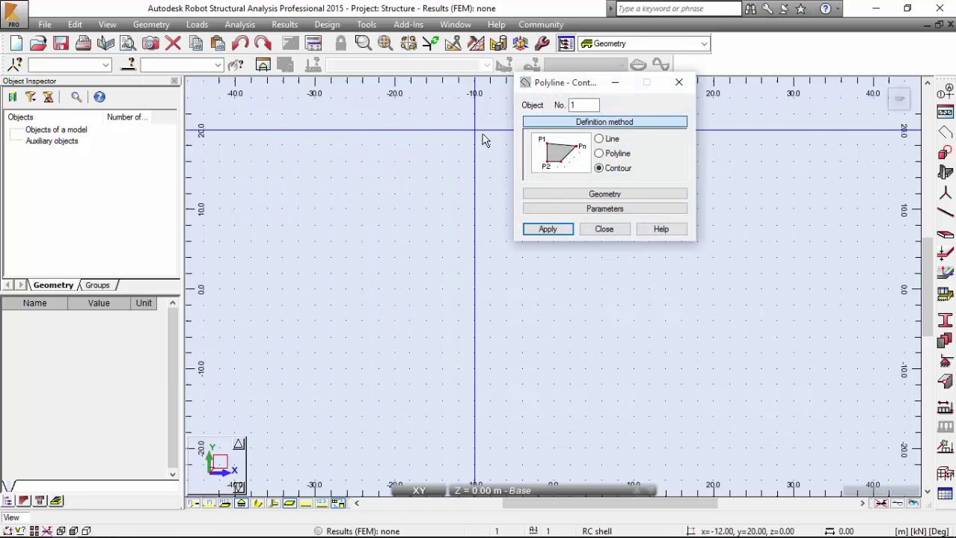
pyautogui.click(591, 194)
pyautogui.moveTo(575, 83); pyautogui.dragTo(156, 78)
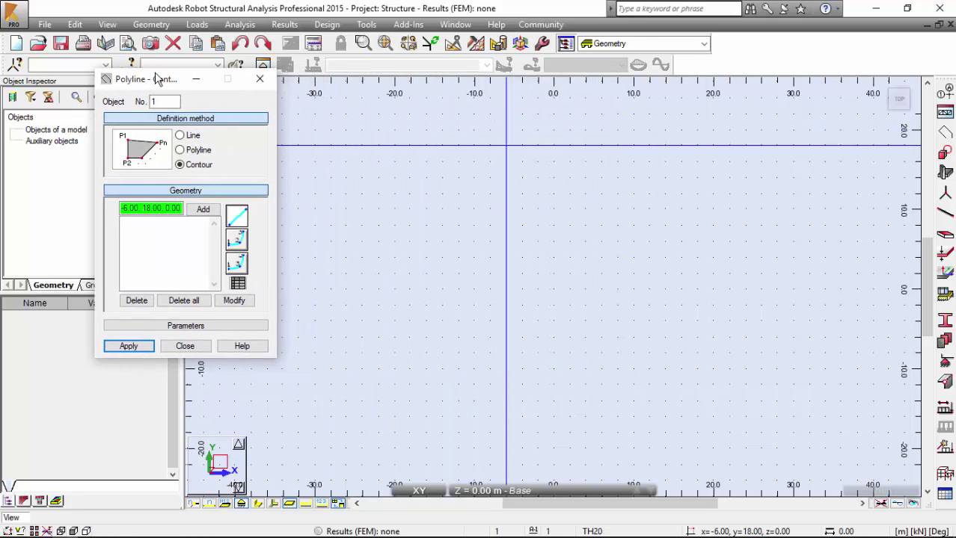
# Enter contour points (0,0,0), (30,0,0), (30,6,0) and (0,6,0).
pyautogui.click(155, 208)
pyautogui.write('0,0,0')
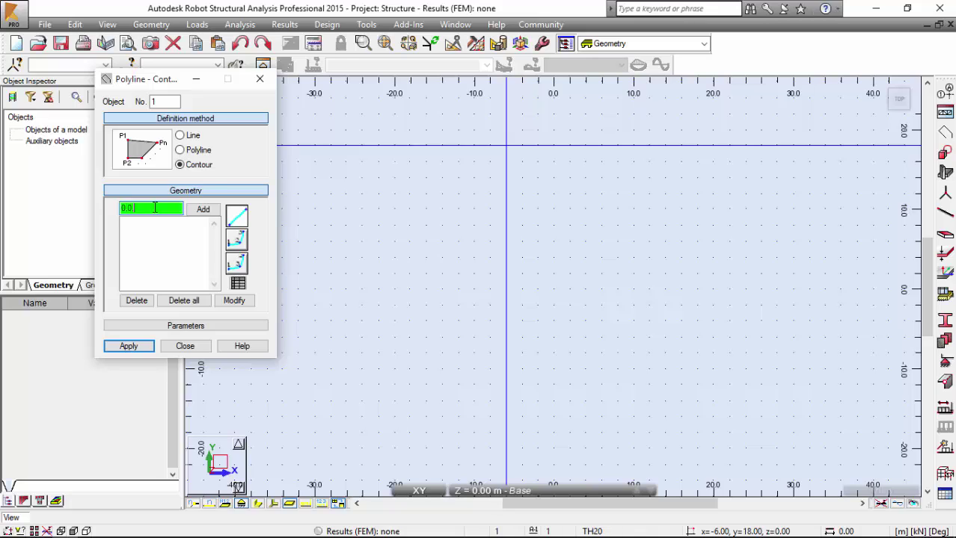
pyautogui.click(202, 210)
pyautogui.click(156, 209)
pyautogui.write('30,0')
pyautogui.click(202, 210)
pyautogui.write('30,')
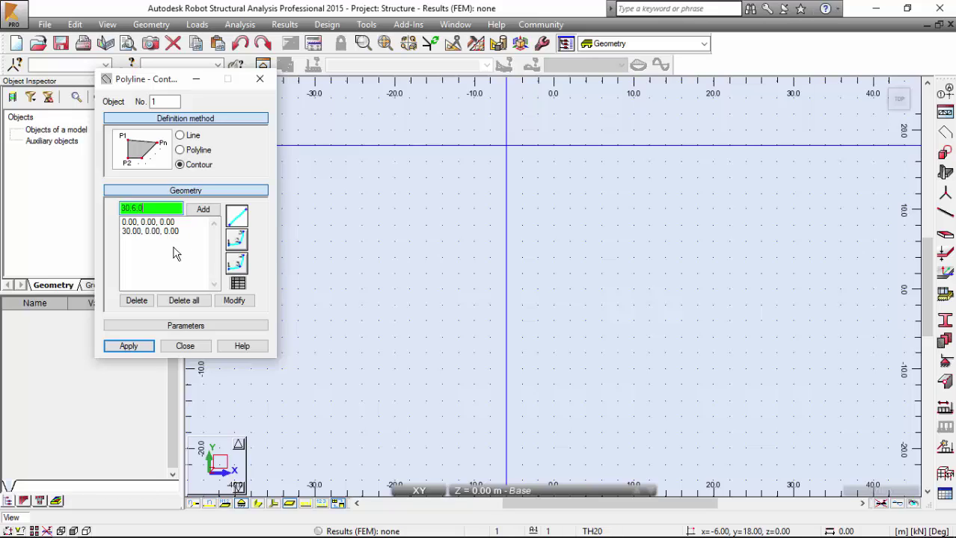
pyautogui.click(203, 210)
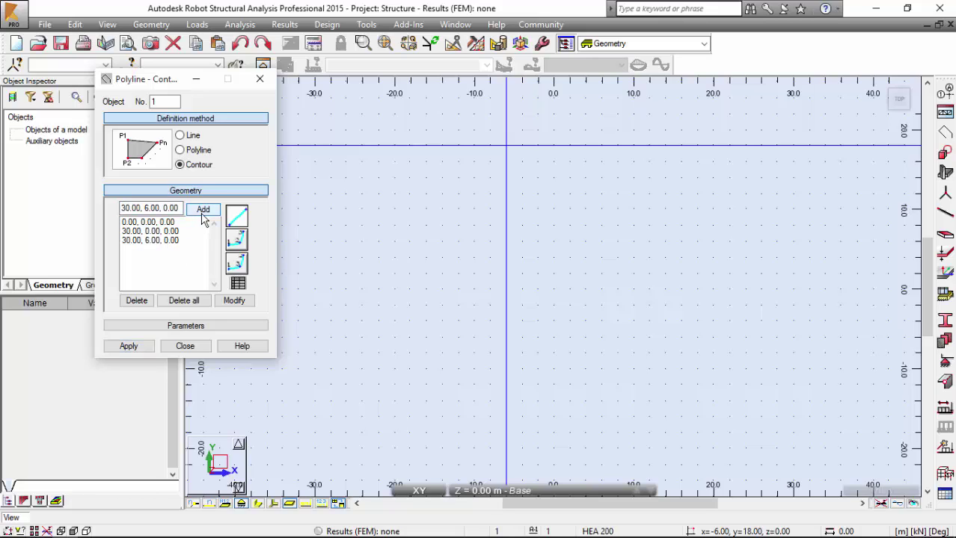
pyautogui.click(157, 209)
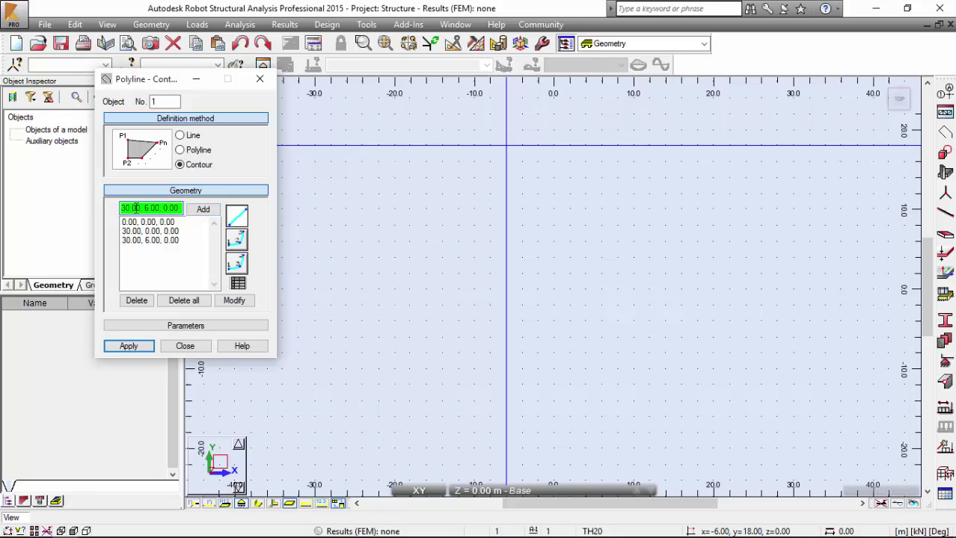
pyautogui.moveTo(116, 210); pyautogui.dragTo(141, 209)
pyautogui.write('0')
pyautogui.click(194, 213)
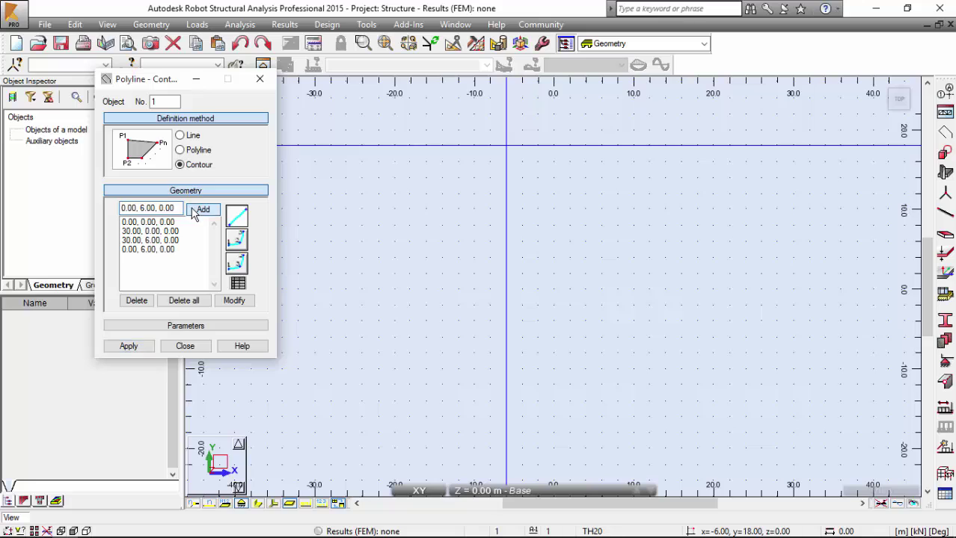
# Create the contour, close the window, and zoom to fit the rectangle.
pyautogui.click(129, 347)
pyautogui.click(185, 346)
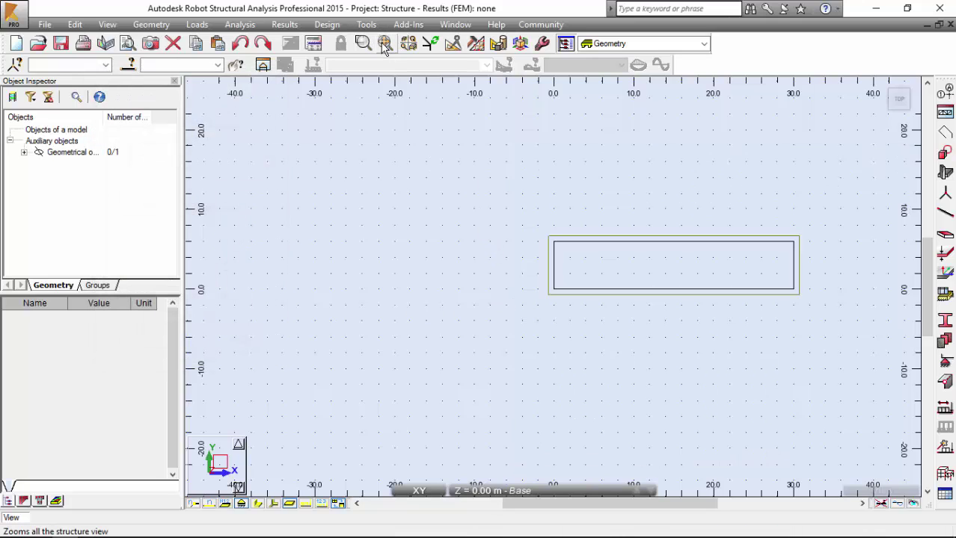
pyautogui.middleClick(419, 157)
pyautogui.middleClick(418, 157)
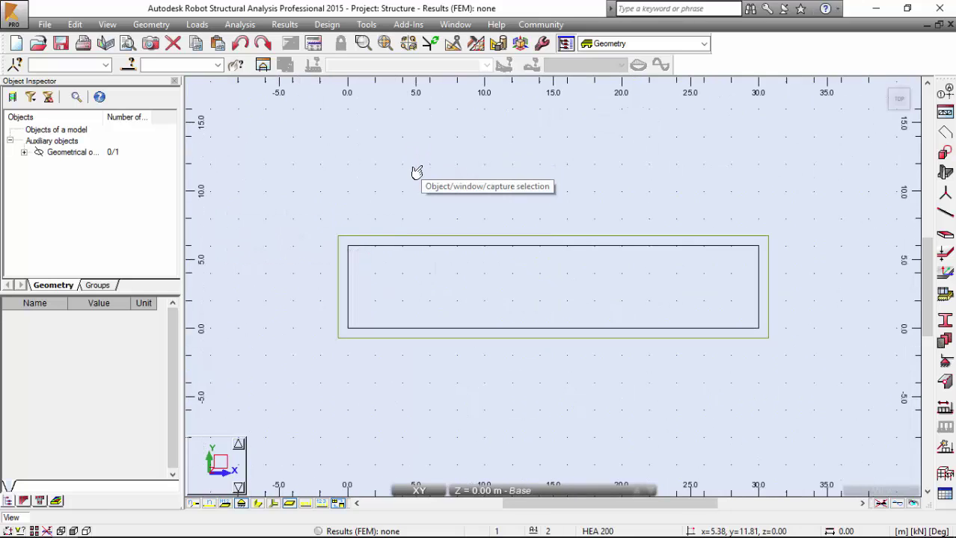
# Create a panel inside the rectangle using TH20 thickness in C25/30 concrete.
pyautogui.click(151, 24)
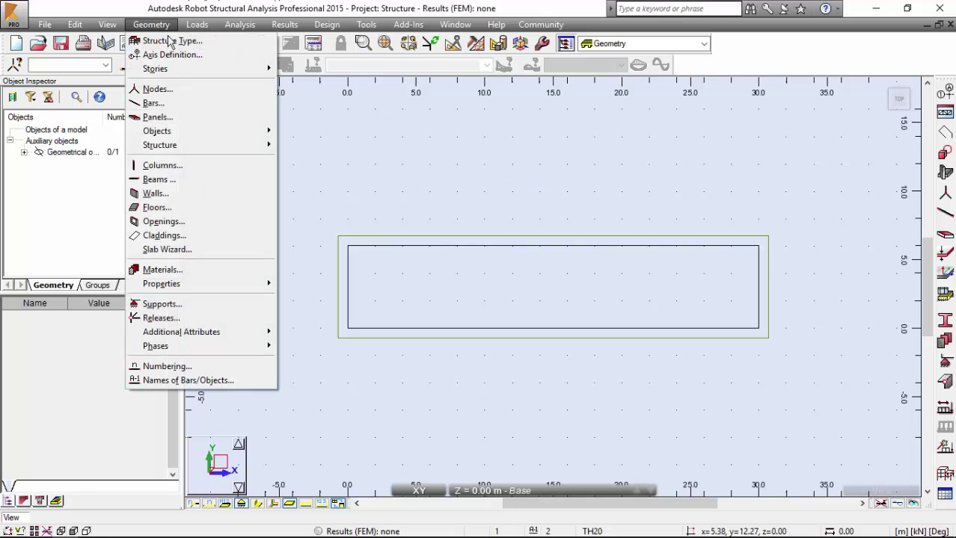
pyautogui.click(165, 117)
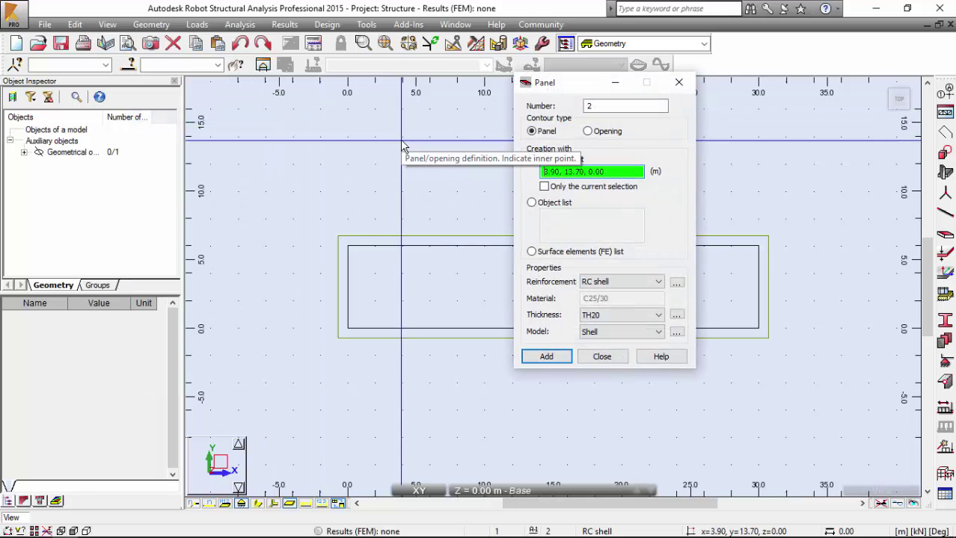
pyautogui.click(676, 315)
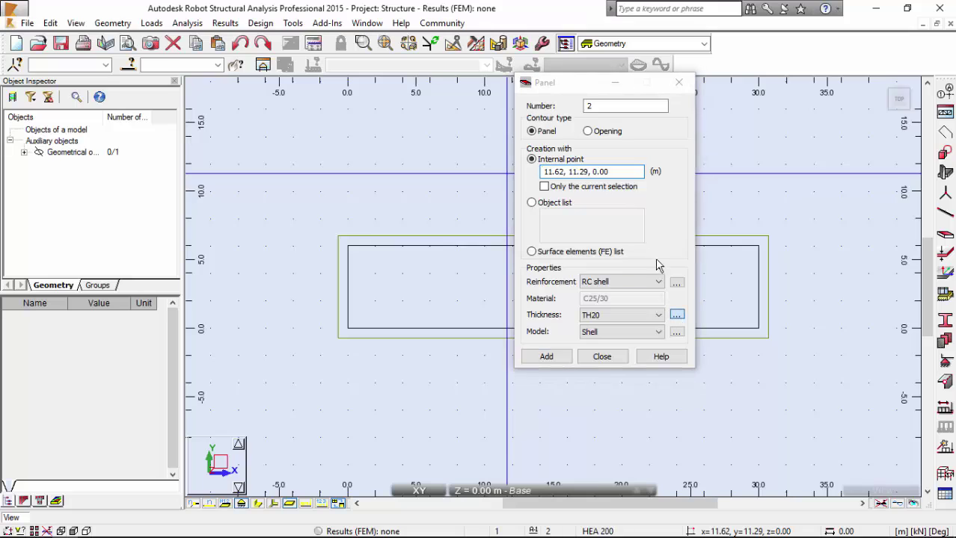
pyautogui.moveTo(778, 161); pyautogui.dragTo(171, 42)
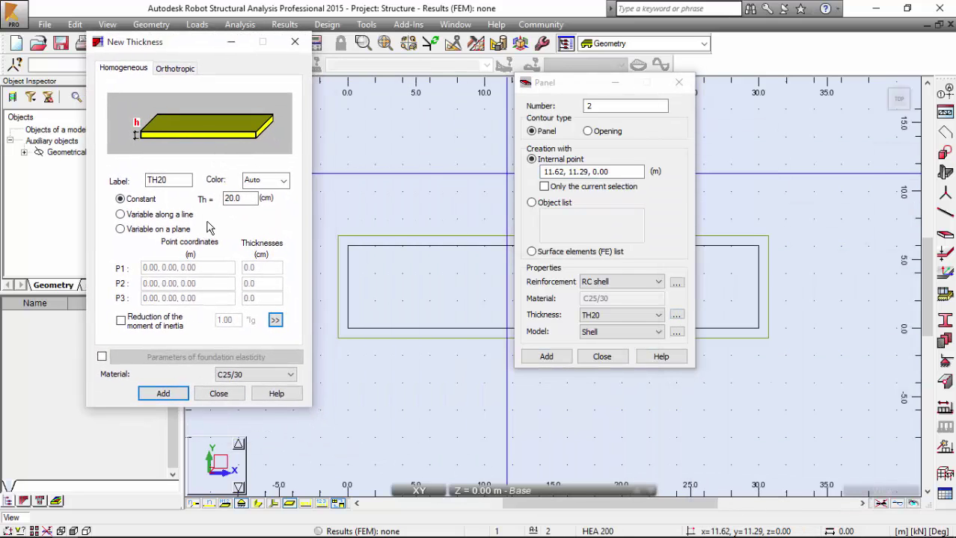
pyautogui.click(232, 374)
pyautogui.click(243, 107)
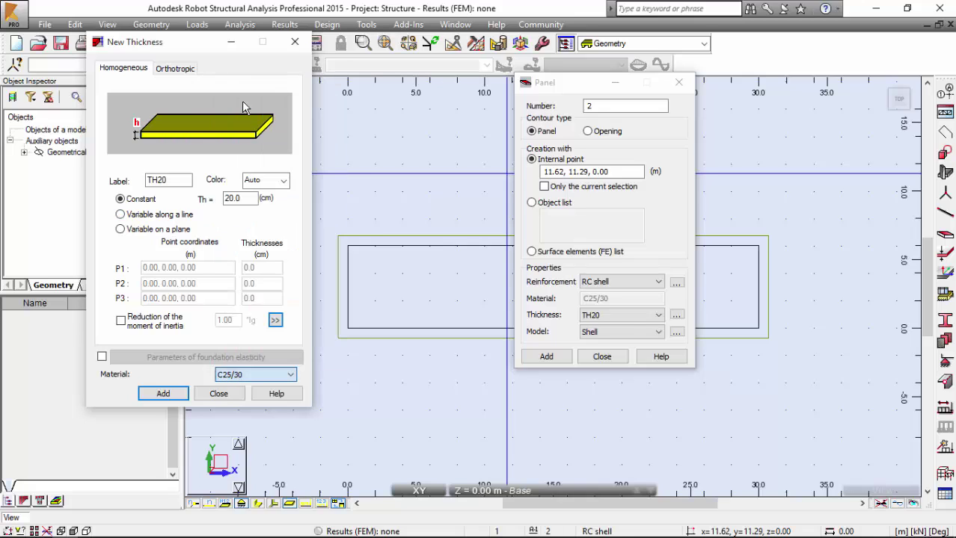
pyautogui.click(238, 200)
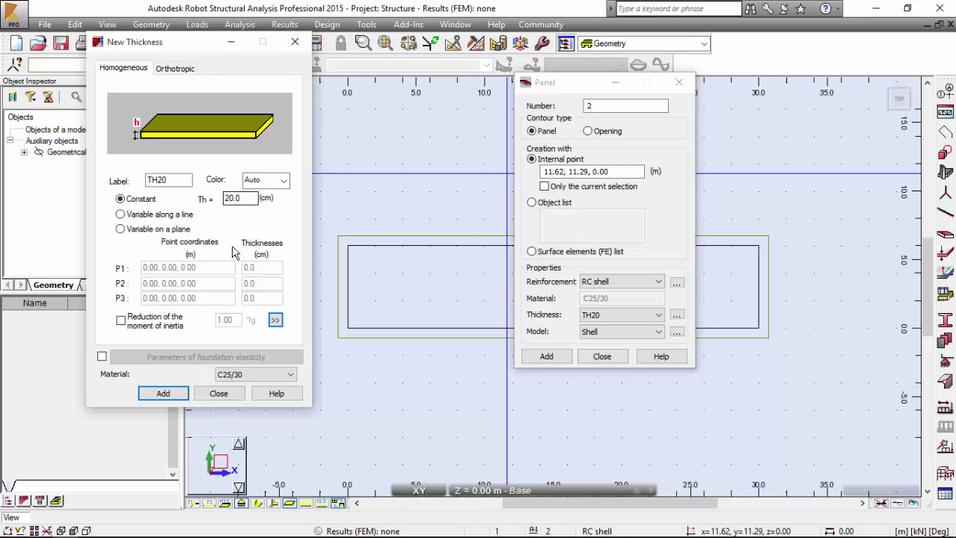
pyautogui.click(217, 393)
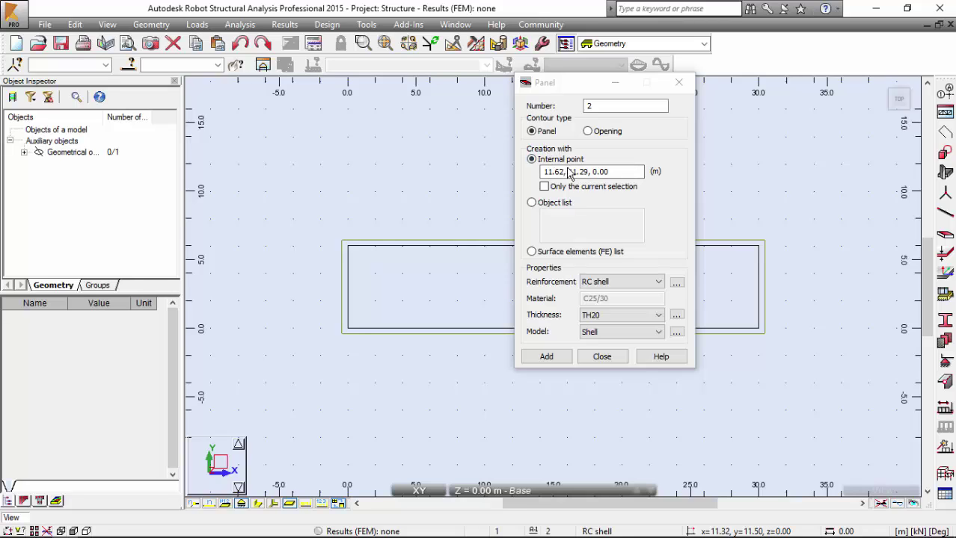
pyautogui.click(505, 299)
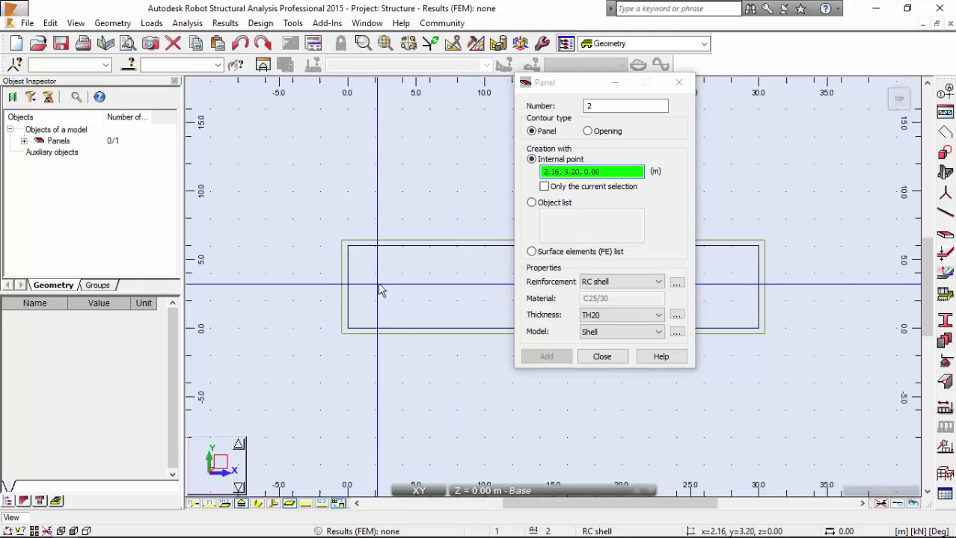
# Close the Panel dialog and show the deck in 3D xyz projection.
pyautogui.click(602, 357)
pyautogui.click(107, 24)
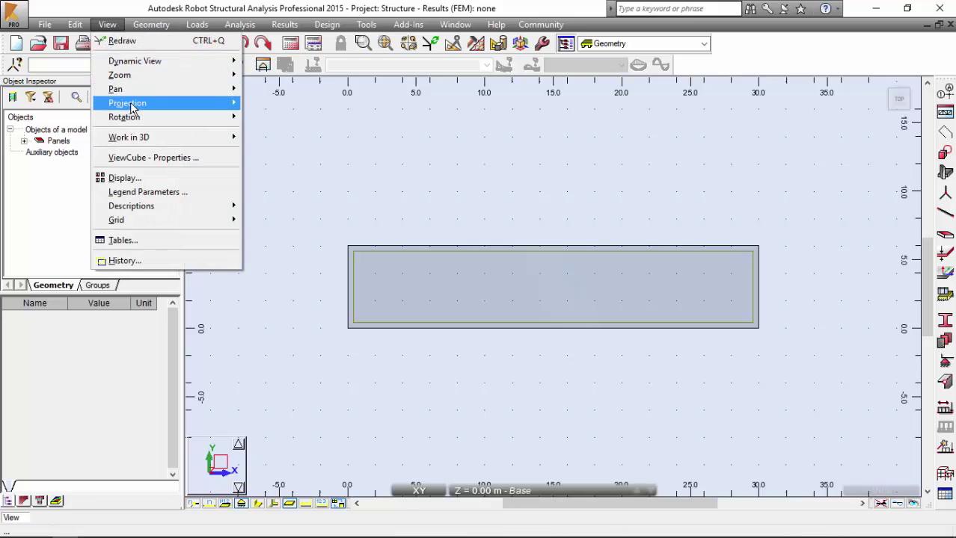
pyautogui.moveTo(128, 102)
pyautogui.click(299, 199)
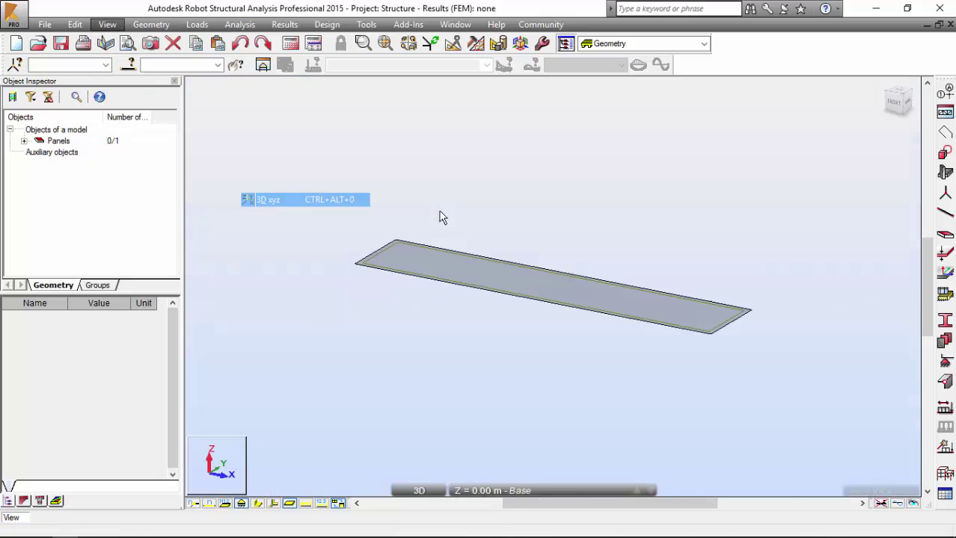
pyautogui.moveTo(881, 81); pyautogui.dragTo(884, 90)
# Set the ViewCube size to Large in its properties.
pyautogui.rightClick(895, 106)
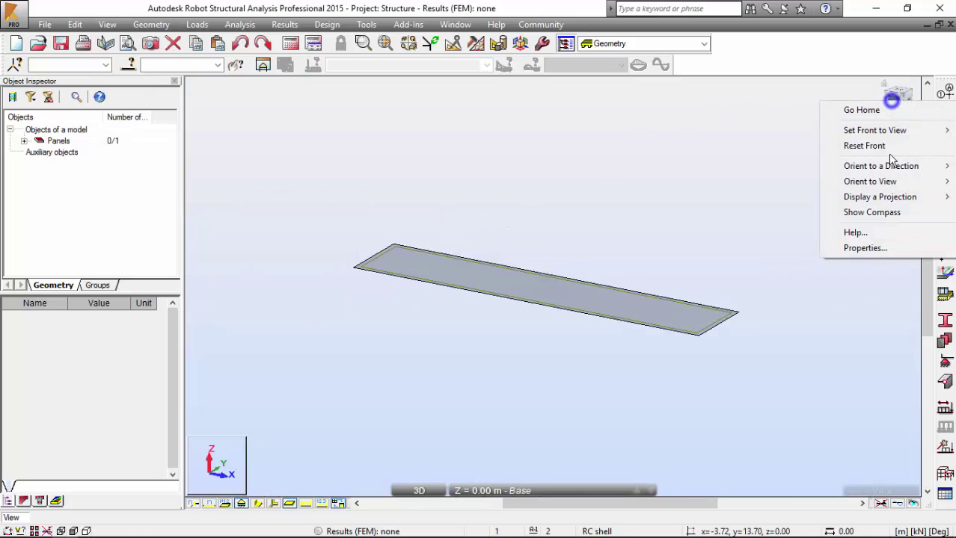
pyautogui.click(884, 248)
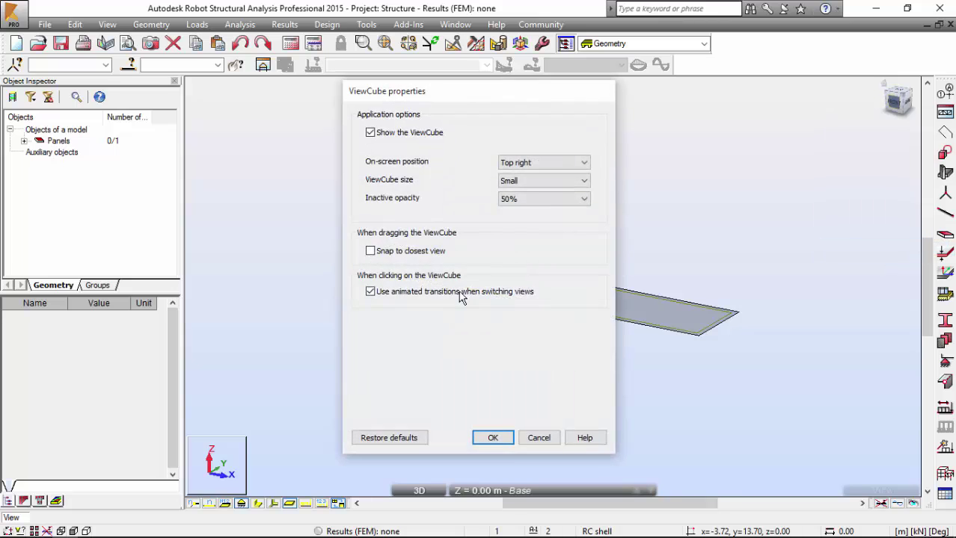
pyautogui.click(521, 181)
pyautogui.click(523, 212)
pyautogui.click(494, 439)
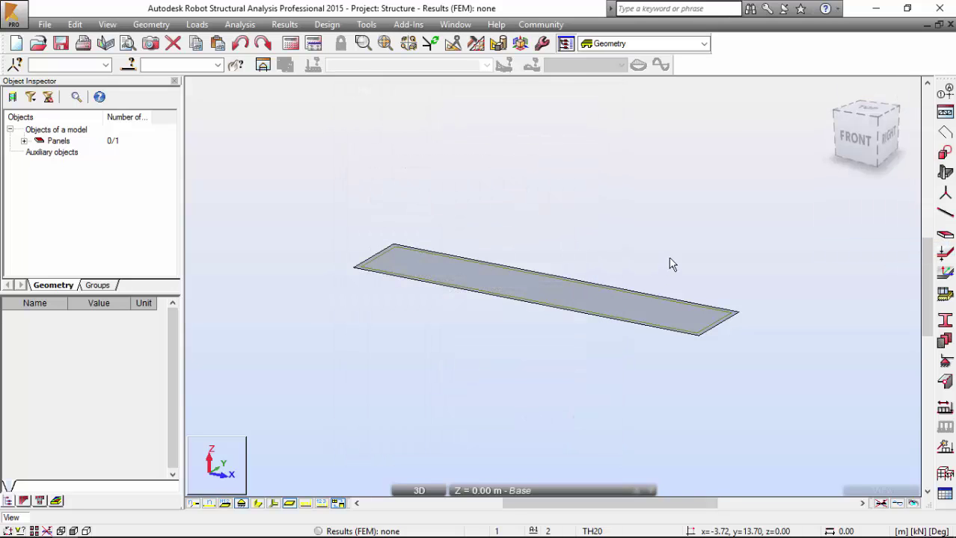
pyautogui.scroll(1, 567, 230)
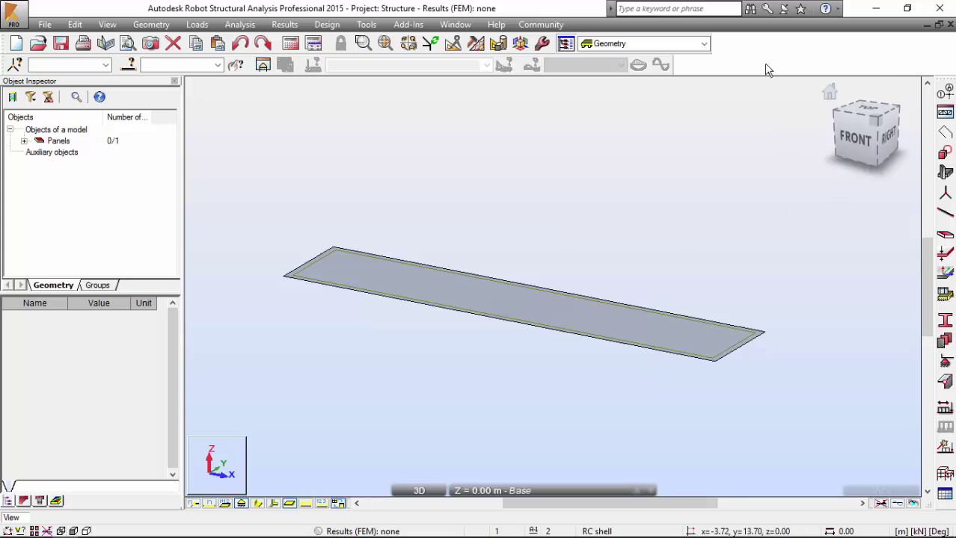
# Select the deck panel and change its reinforcement to RC floor in the Object Inspector.
pyautogui.rightClick(451, 305)
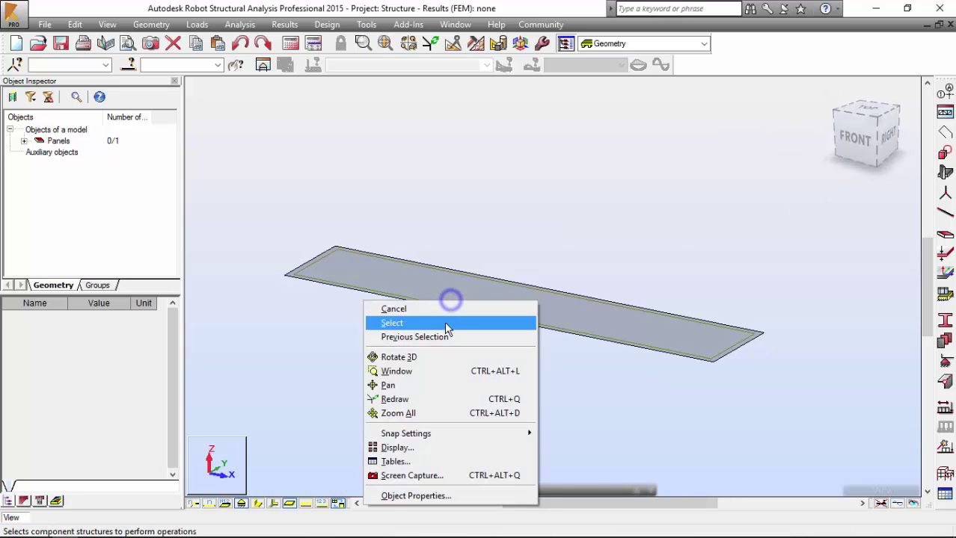
pyautogui.click(445, 322)
pyautogui.click(598, 318)
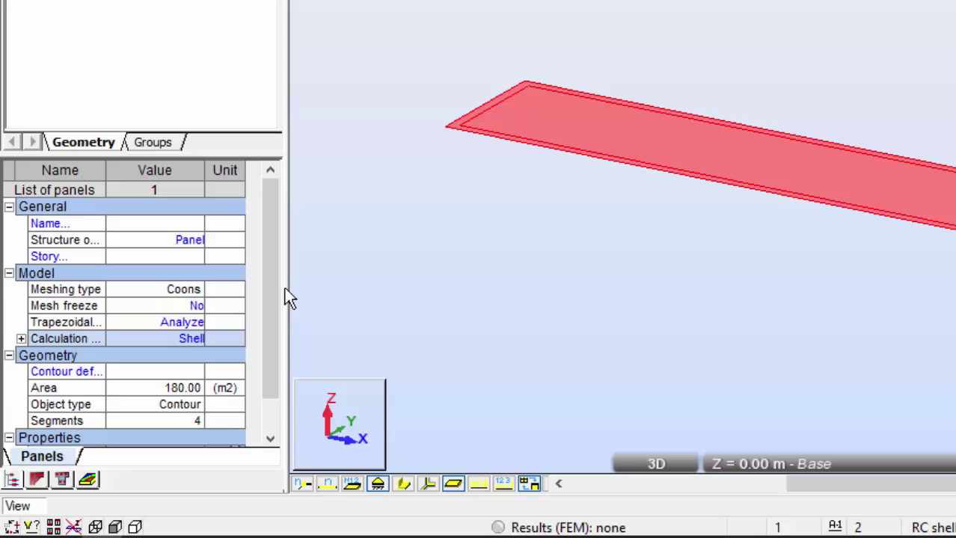
pyautogui.moveTo(271, 317); pyautogui.dragTo(254, 372)
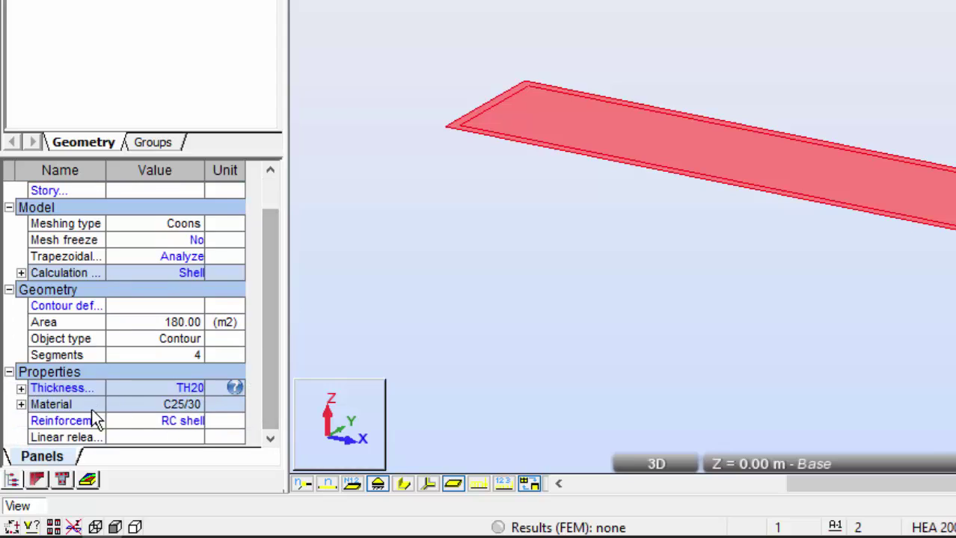
pyautogui.click(172, 426)
pyautogui.click(173, 426)
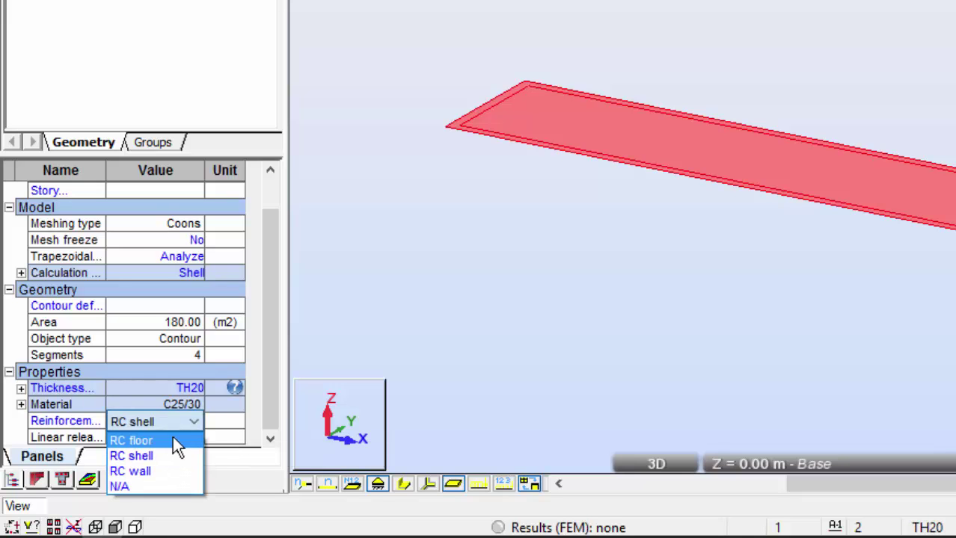
pyautogui.click(174, 440)
pyautogui.click(474, 312)
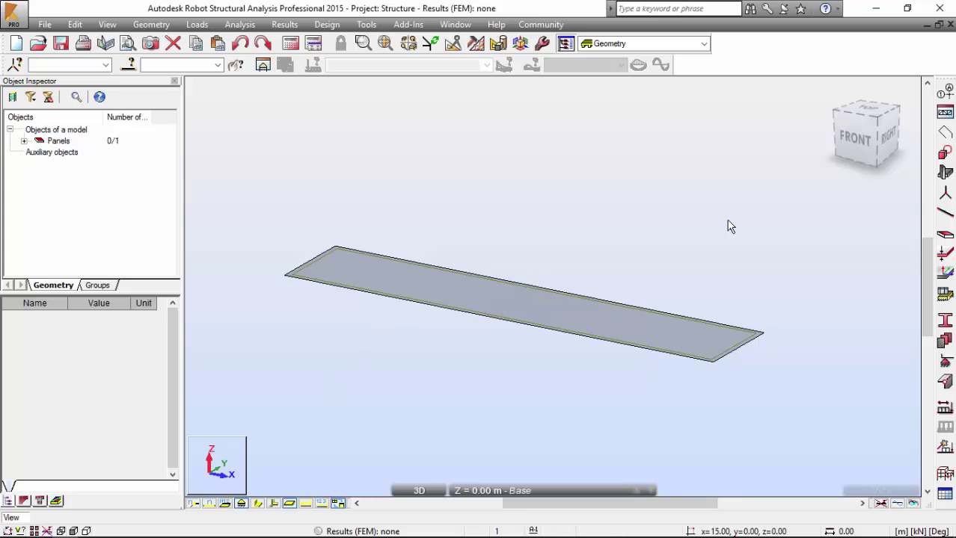
pyautogui.click(634, 45)
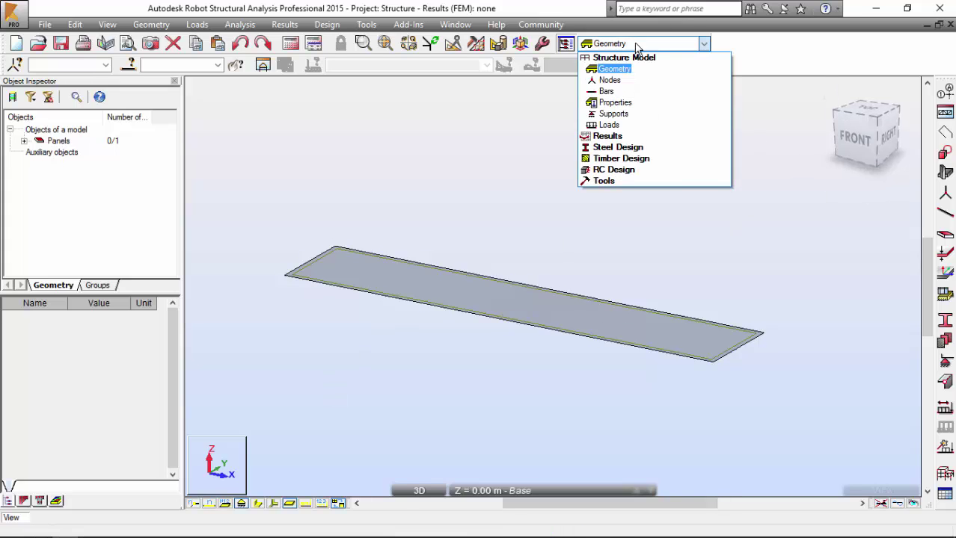
# Switch to the Supports layout and fix both short deck edges with linear Fixed supports.
pyautogui.click(607, 115)
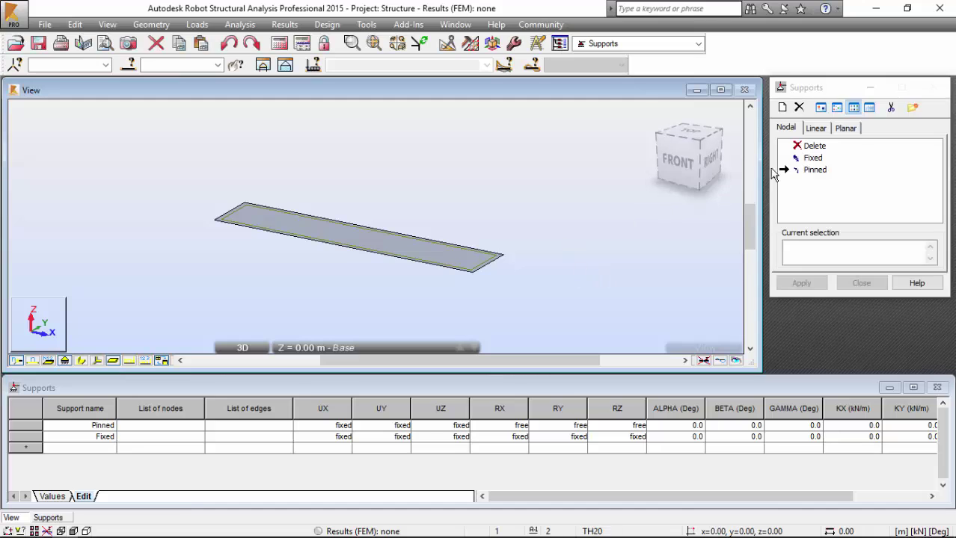
pyautogui.click(813, 157)
pyautogui.click(810, 255)
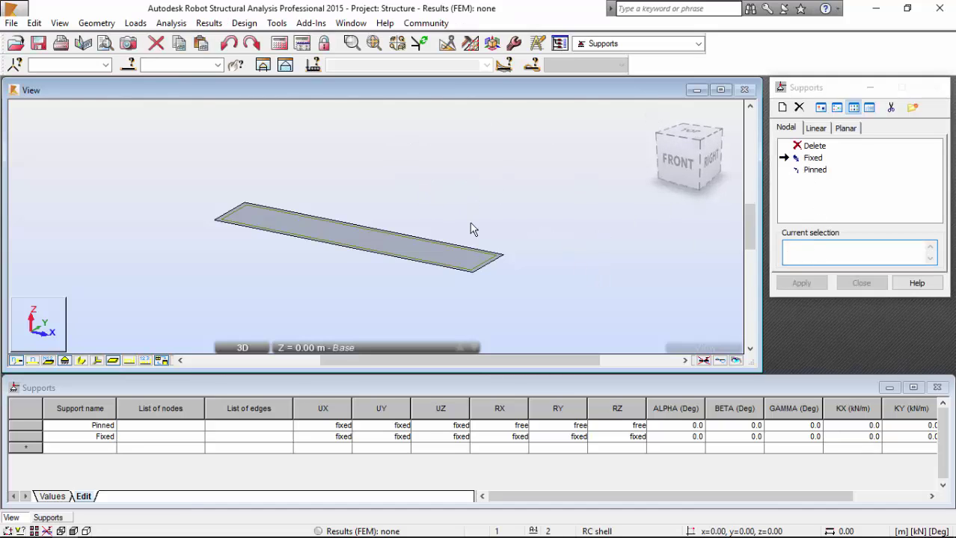
pyautogui.scroll(1, 514, 270)
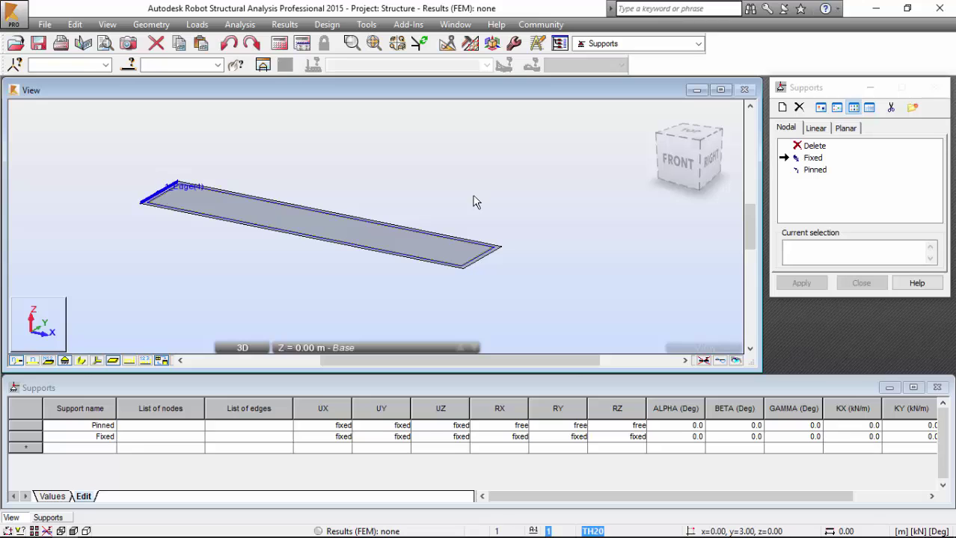
pyautogui.click(816, 128)
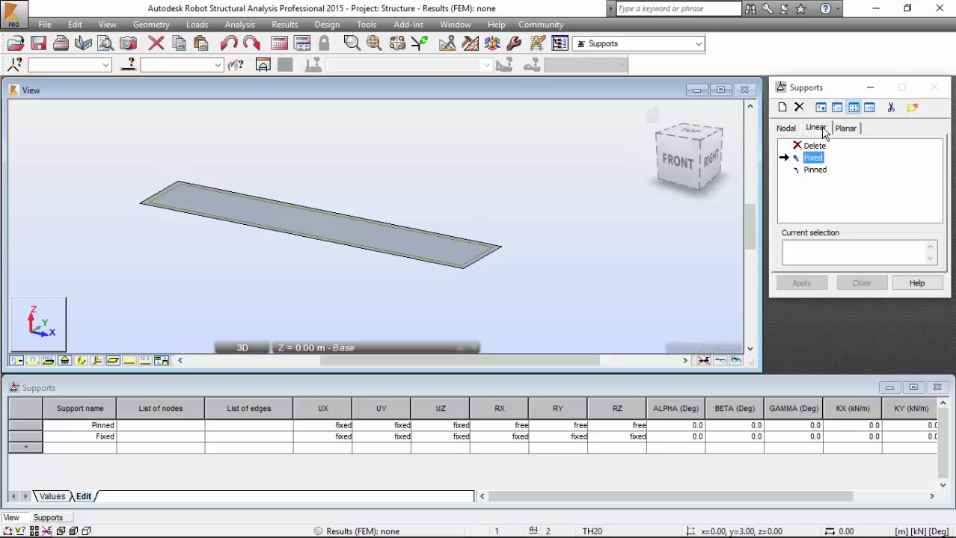
pyautogui.click(484, 265)
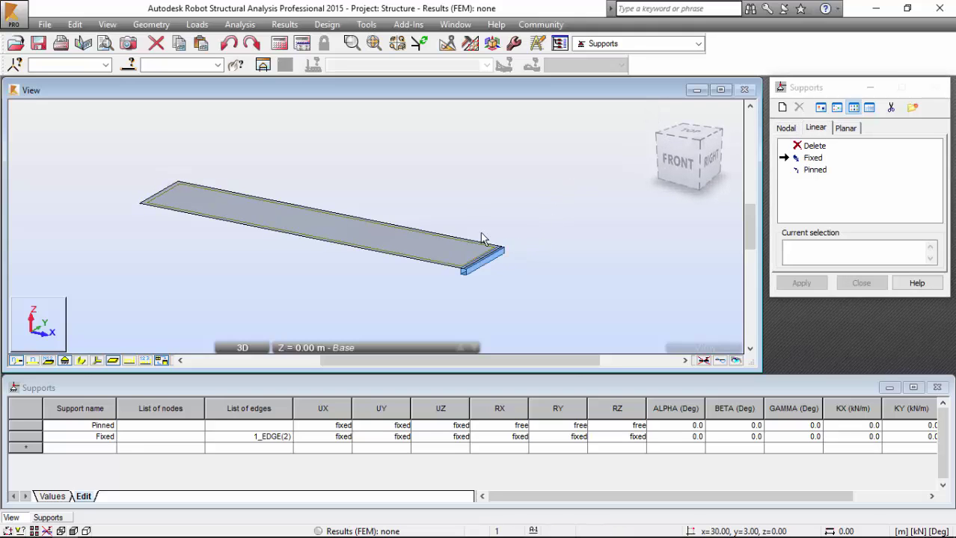
pyautogui.click(165, 196)
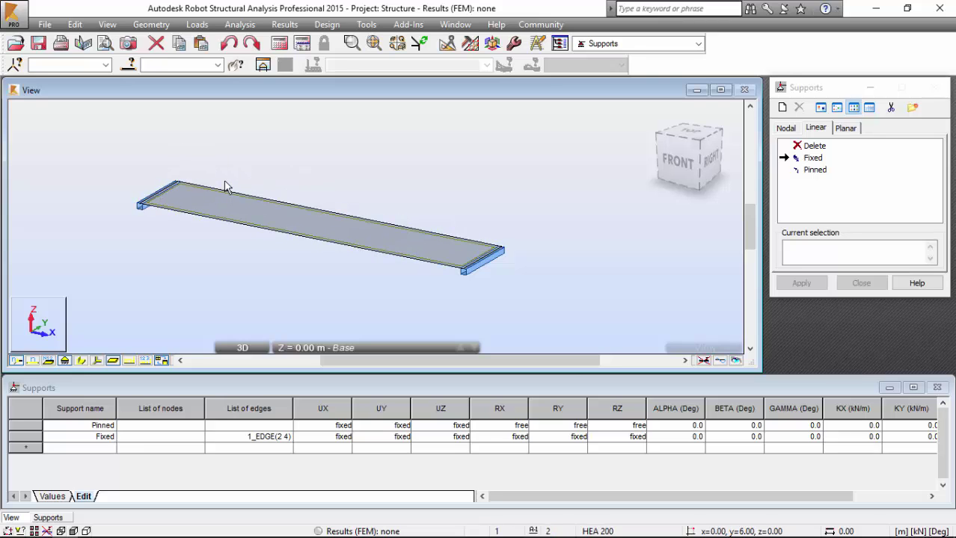
# Return to the Geometry layout and enable support symbols in the Display settings.
pyautogui.click(658, 43)
pyautogui.click(603, 68)
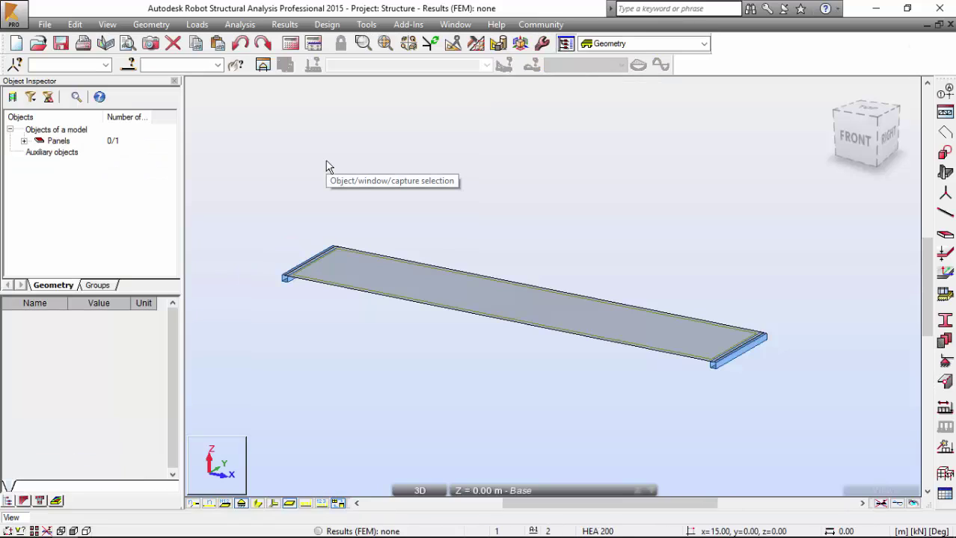
pyautogui.rightClick(326, 166)
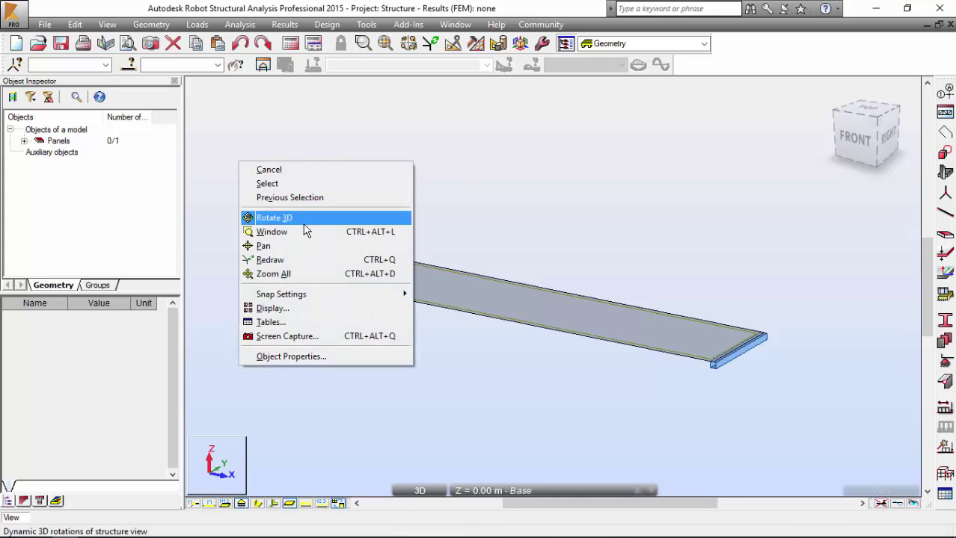
pyautogui.click(273, 308)
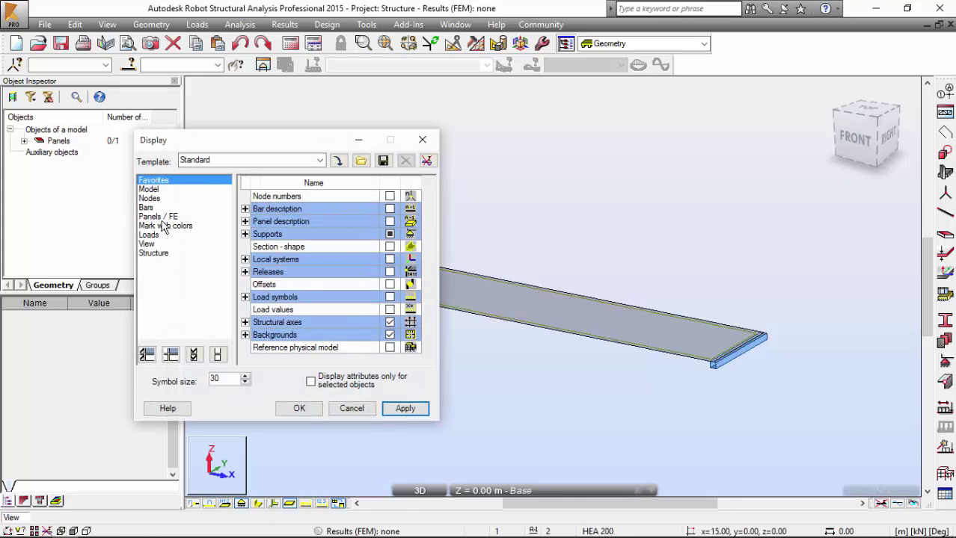
pyautogui.click(154, 190)
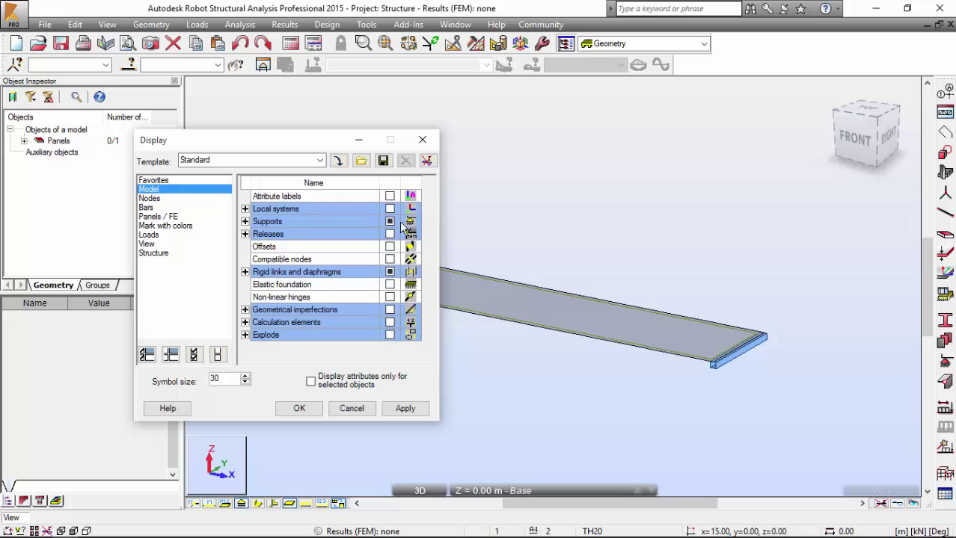
pyautogui.click(245, 223)
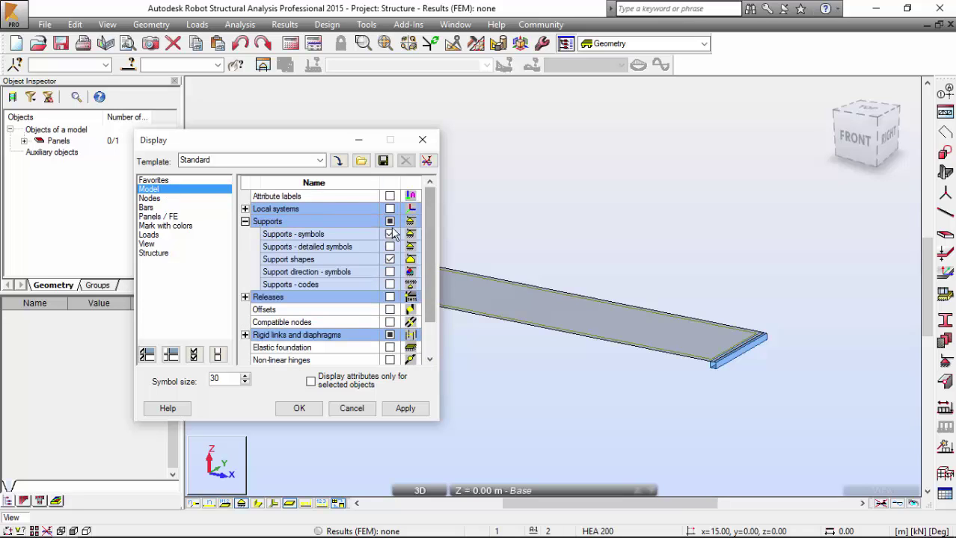
pyautogui.click(320, 408)
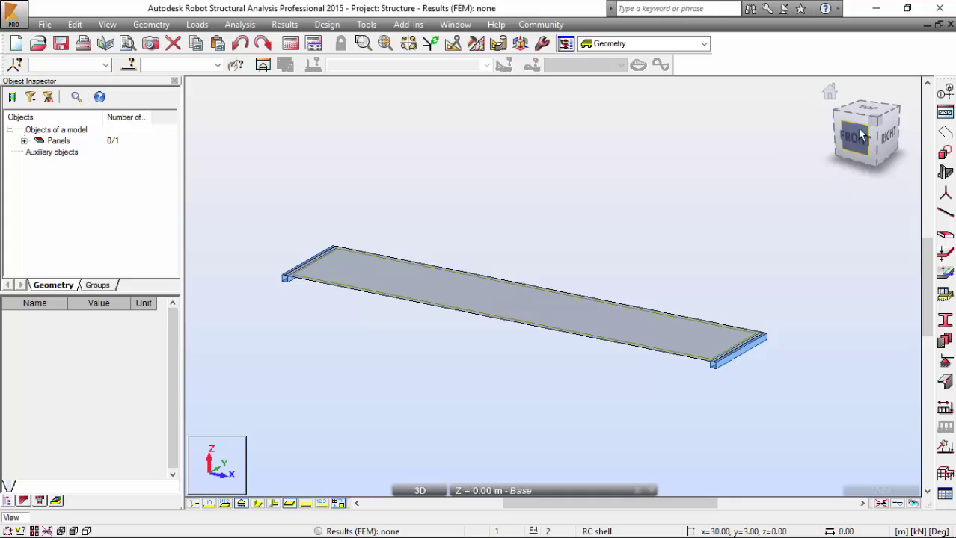
# Insert Trapezoid Truss Type 3 from the beams, frames and trusses structure library.
pyautogui.click(947, 113)
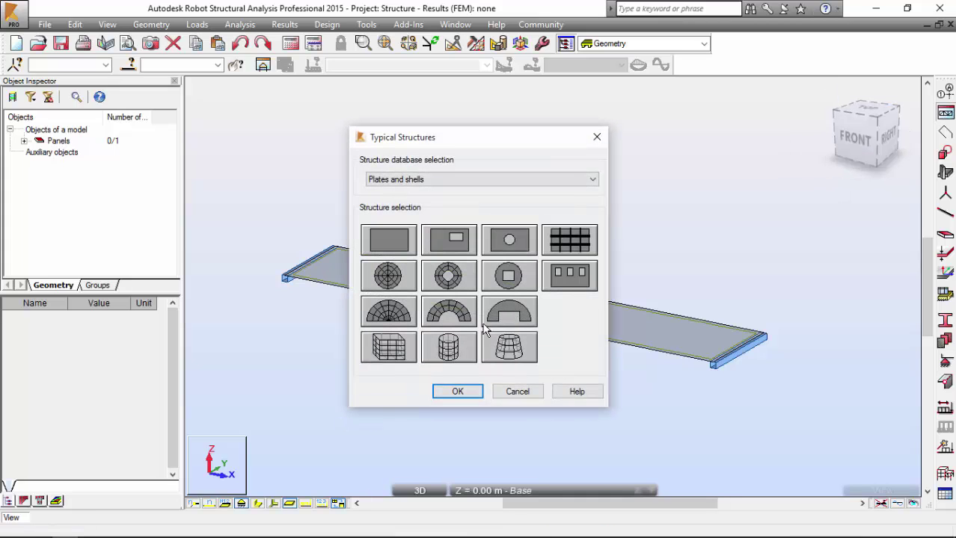
pyautogui.click(424, 179)
pyautogui.click(423, 190)
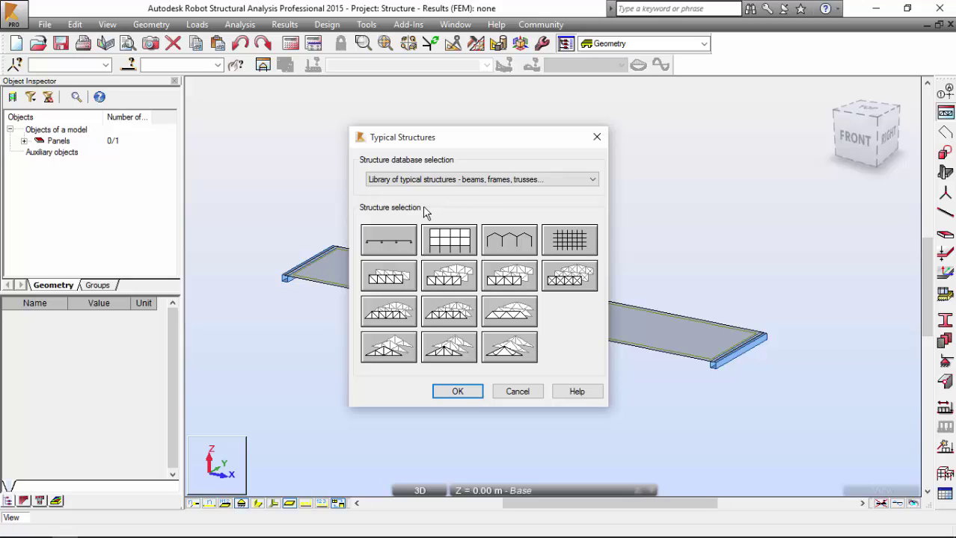
pyautogui.doubleClick(518, 320)
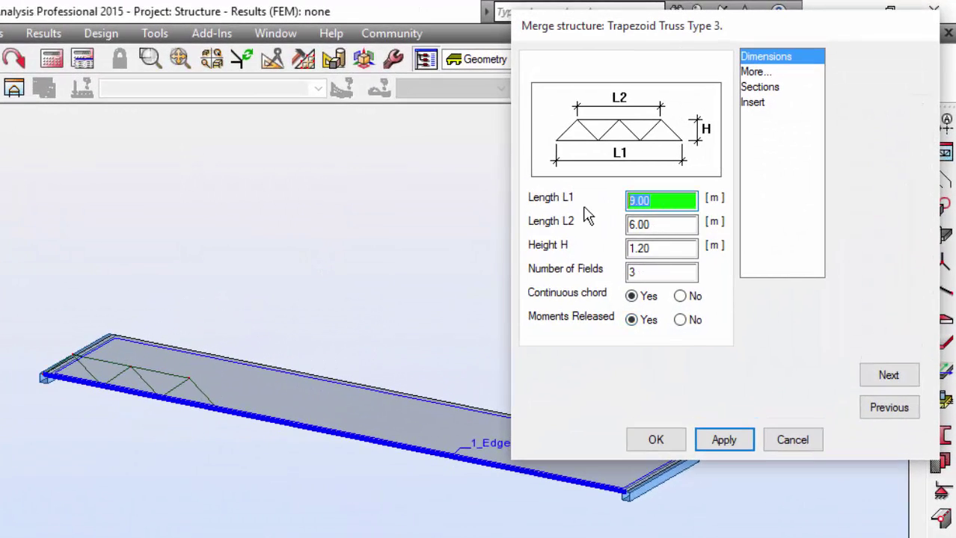
# Set truss L1 to 30 and height to 5 m with a non-continuous chord.
pyautogui.write('30')
pyautogui.press('Tab')
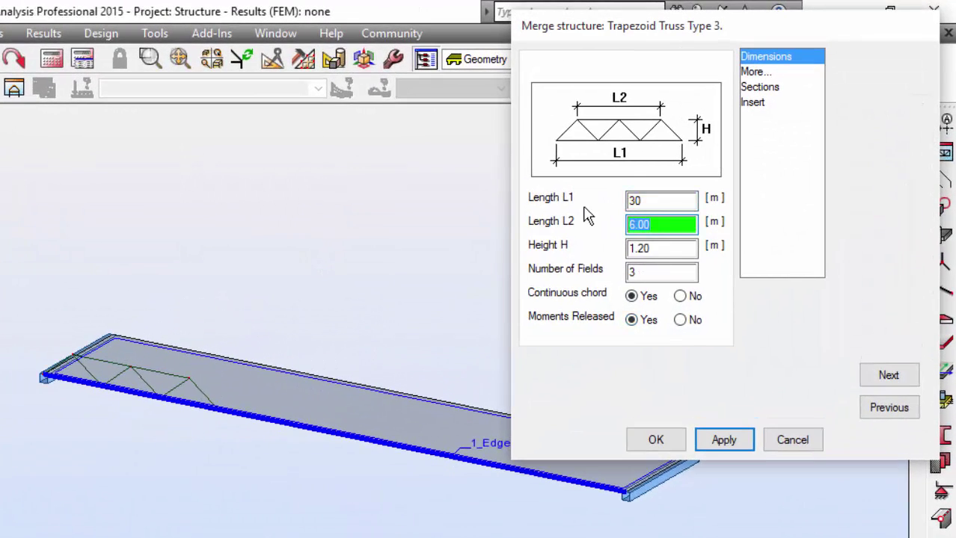
pyautogui.press('Tab')
pyautogui.write('5')
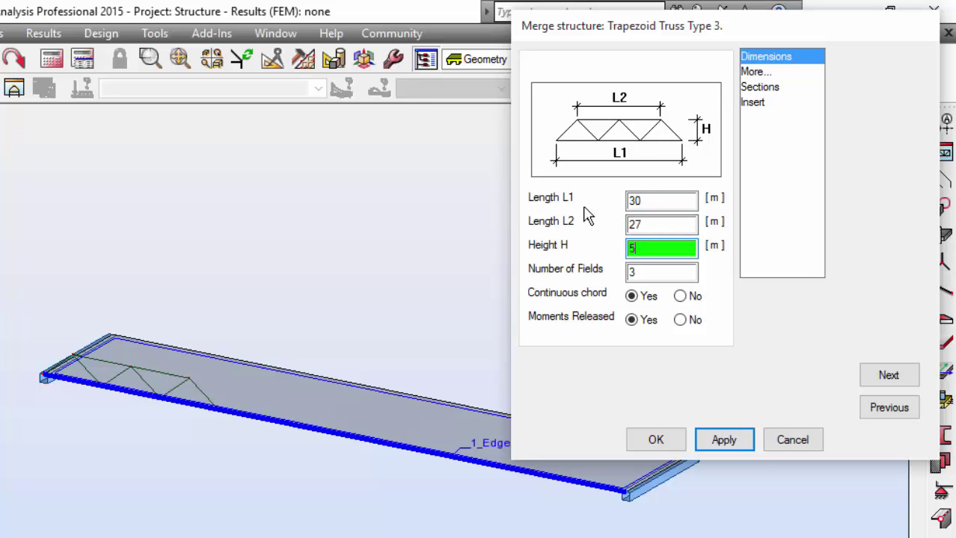
pyautogui.press('Tab')
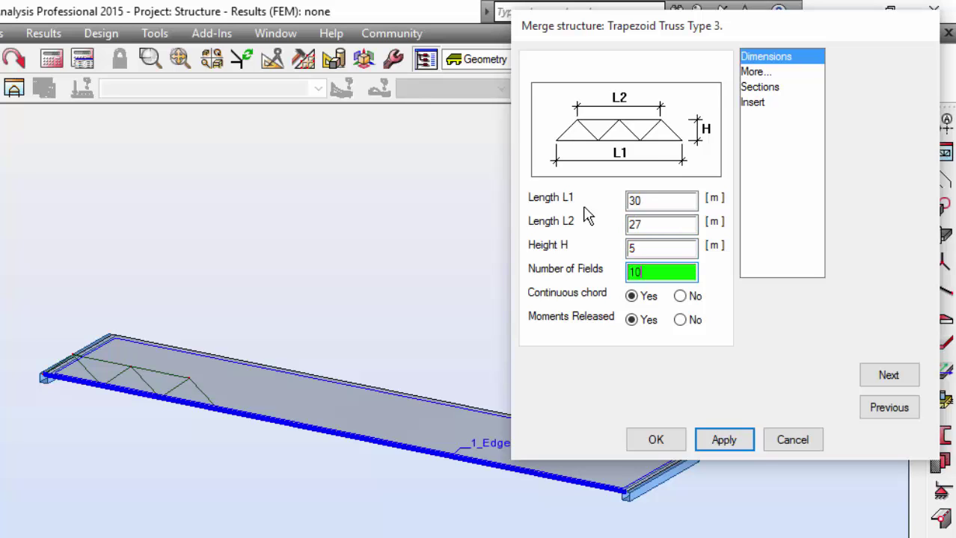
pyautogui.click(682, 297)
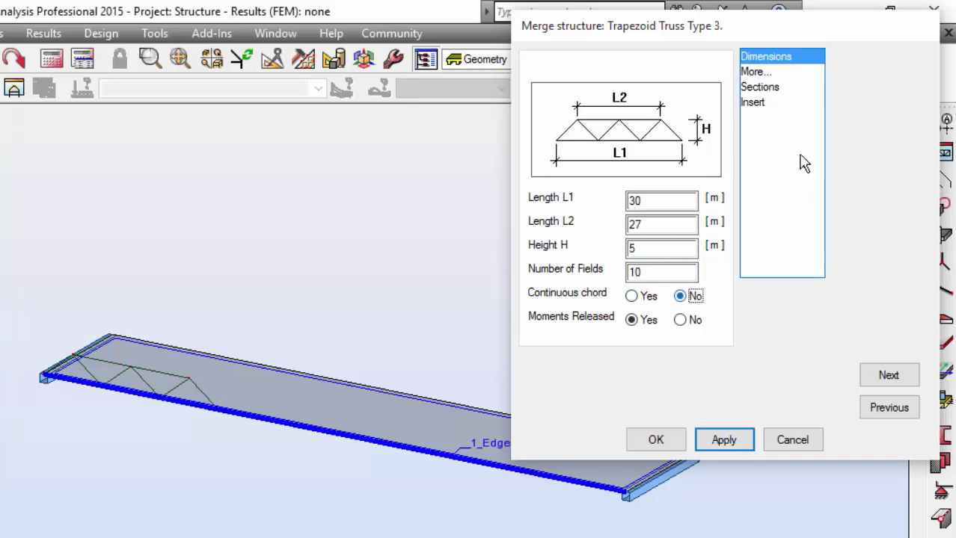
# Assign section TRON 219x6.3 to the truss upper chord.
pyautogui.click(770, 89)
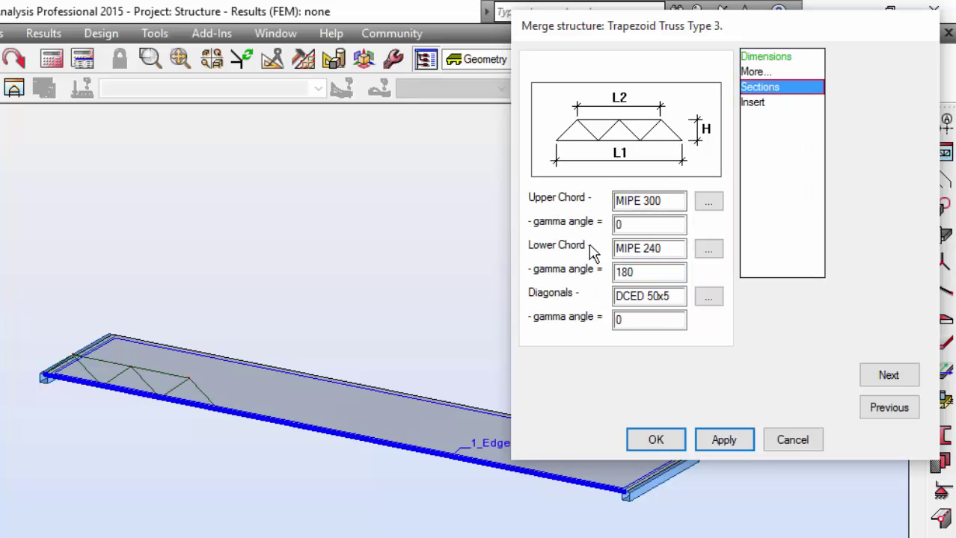
pyautogui.click(707, 201)
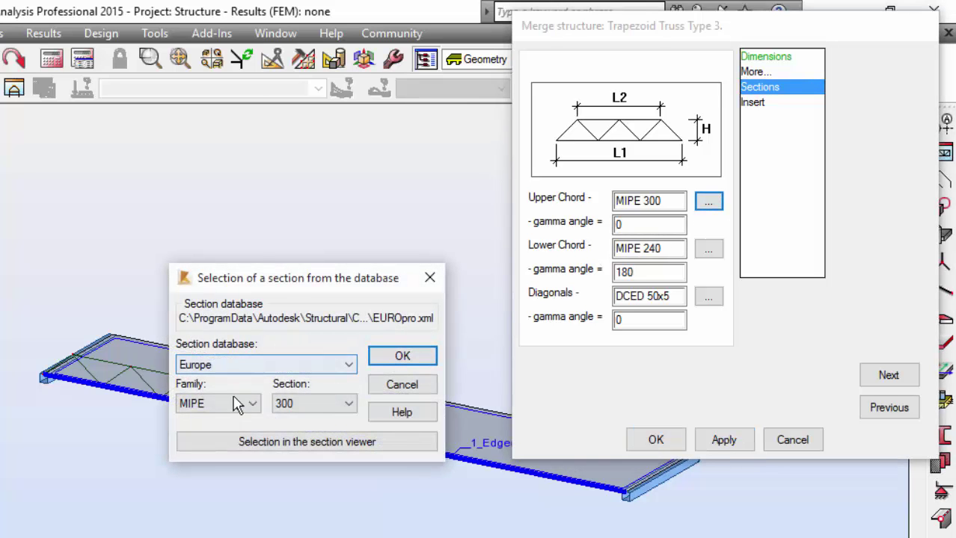
pyautogui.click(235, 405)
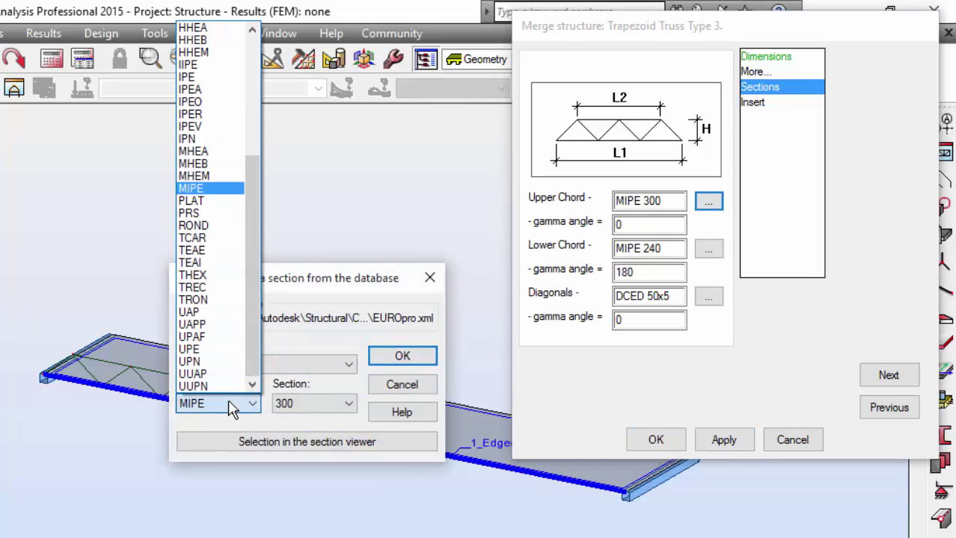
pyautogui.click(214, 299)
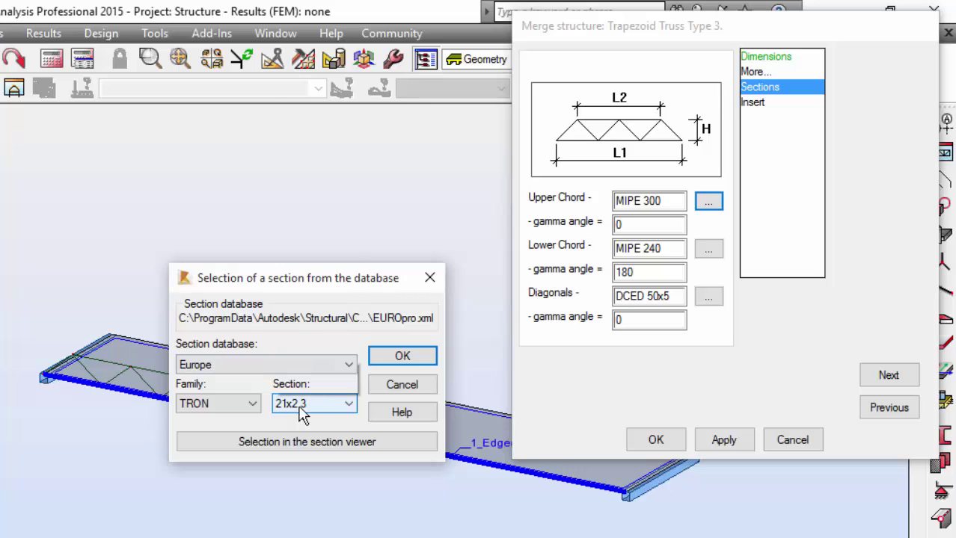
pyautogui.click(305, 408)
pyautogui.scroll(-10, 329, 314)
pyautogui.scroll(-4, 321, 307)
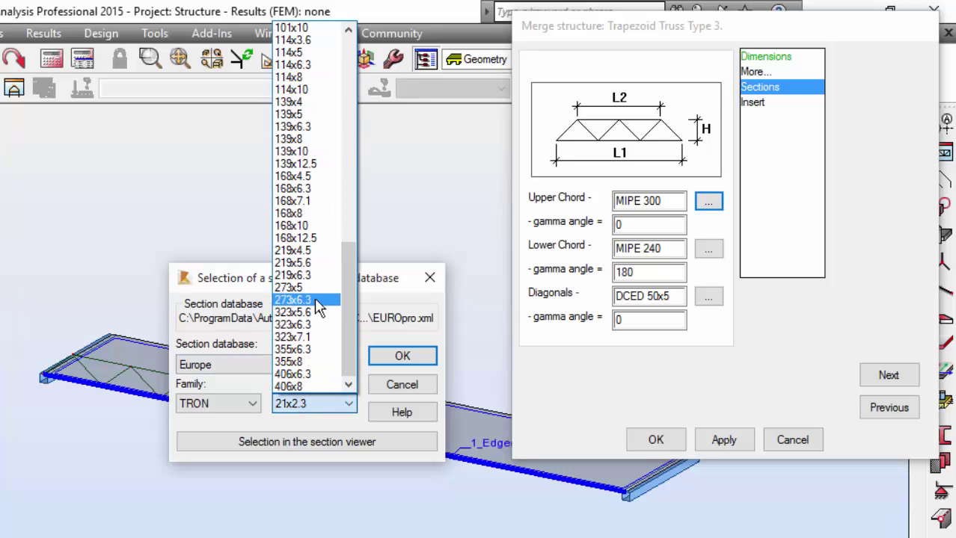
pyautogui.click(307, 276)
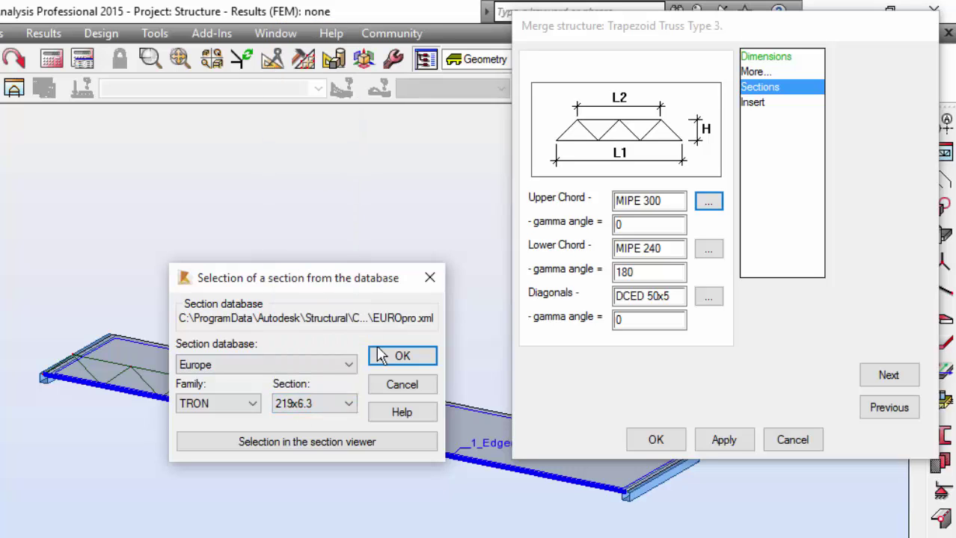
pyautogui.click(385, 356)
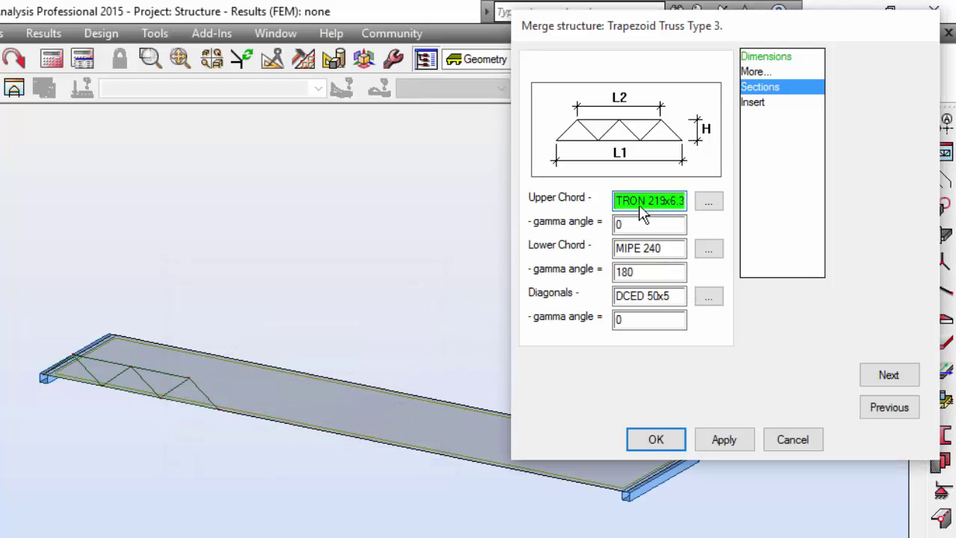
# Copy TRON 219x6.3 into the lower chord section field.
pyautogui.hotkey('ctrl', 'a')
pyautogui.hotkey('ctrl', 'c')
pyautogui.click(628, 248)
pyautogui.hotkey('ctrl', 'a')
pyautogui.hotkey('ctrl', 'v')
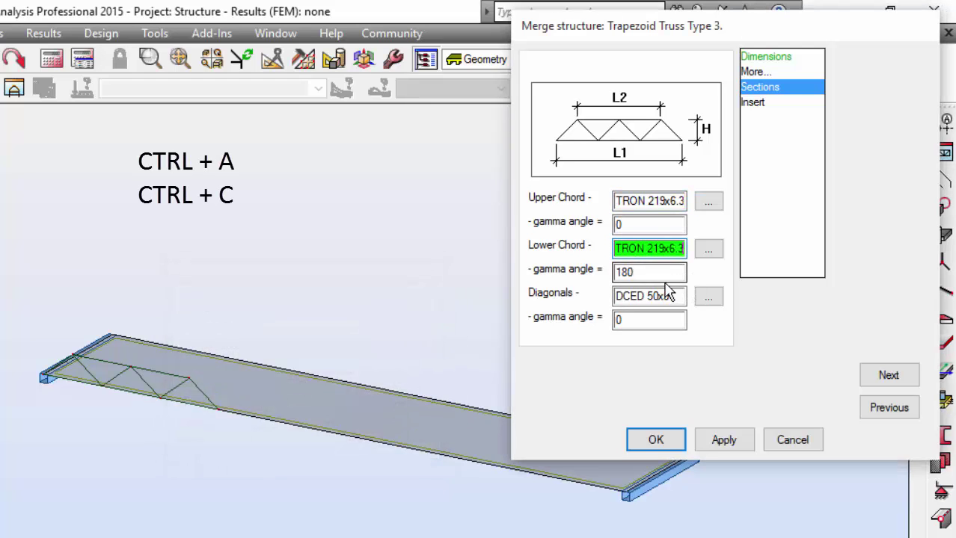
# Assign TRON 114x6.3 to the diagonals and generate the truss along the deck.
pyautogui.click(711, 299)
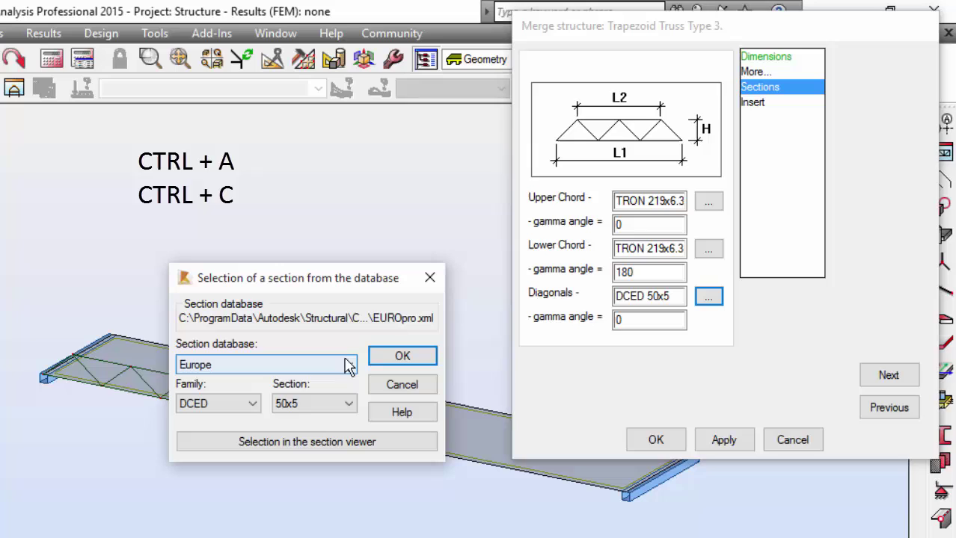
pyautogui.click(238, 405)
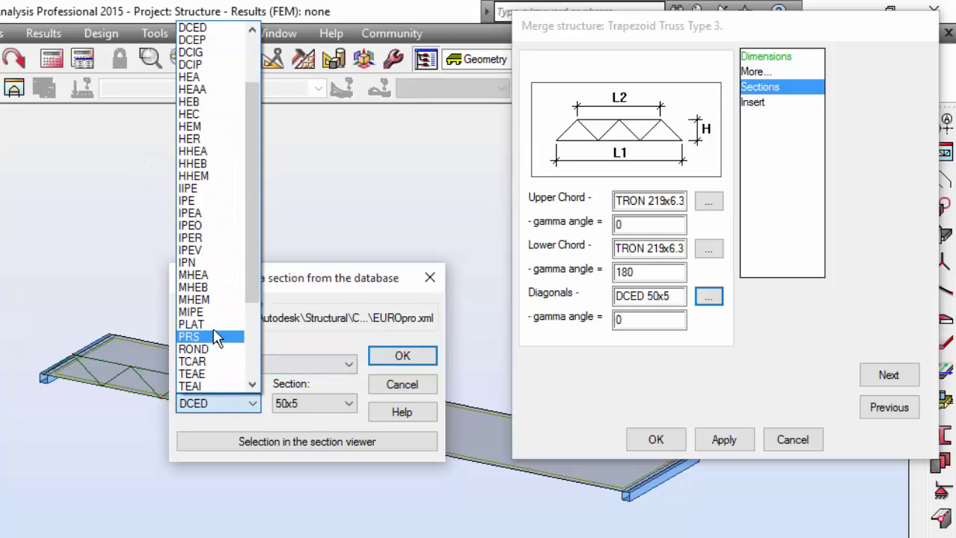
pyautogui.scroll(-1, 212, 363)
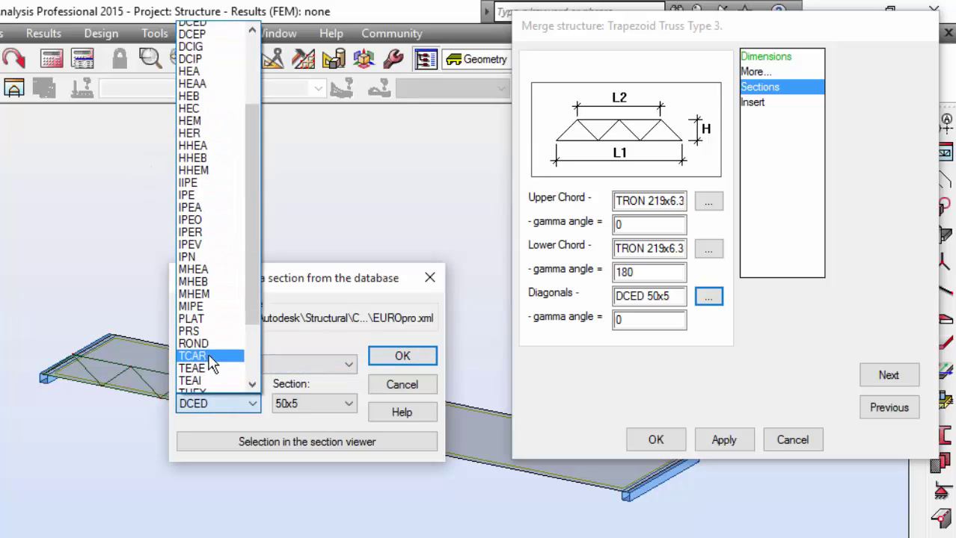
pyautogui.scroll(-1, 213, 363)
pyautogui.click(204, 384)
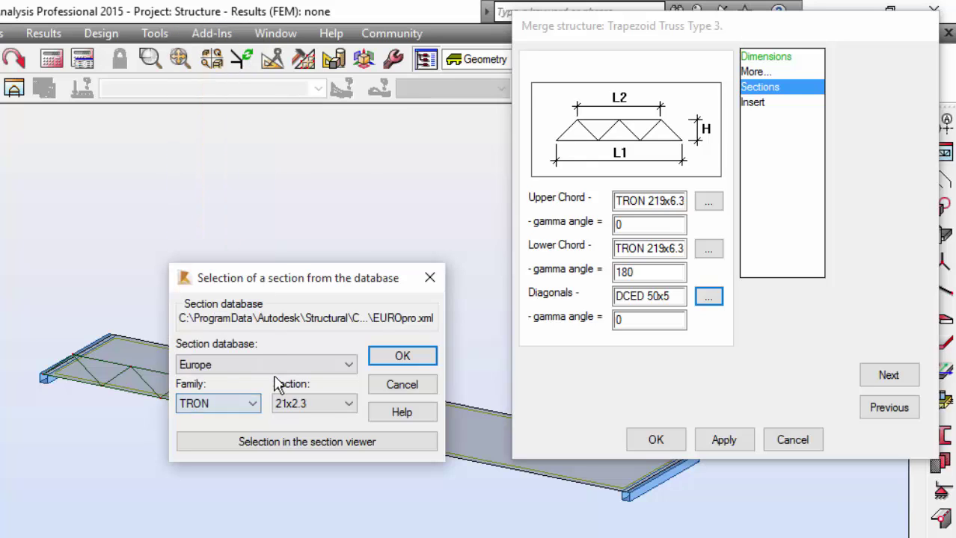
pyautogui.click(305, 401)
pyautogui.scroll(-10, 302, 334)
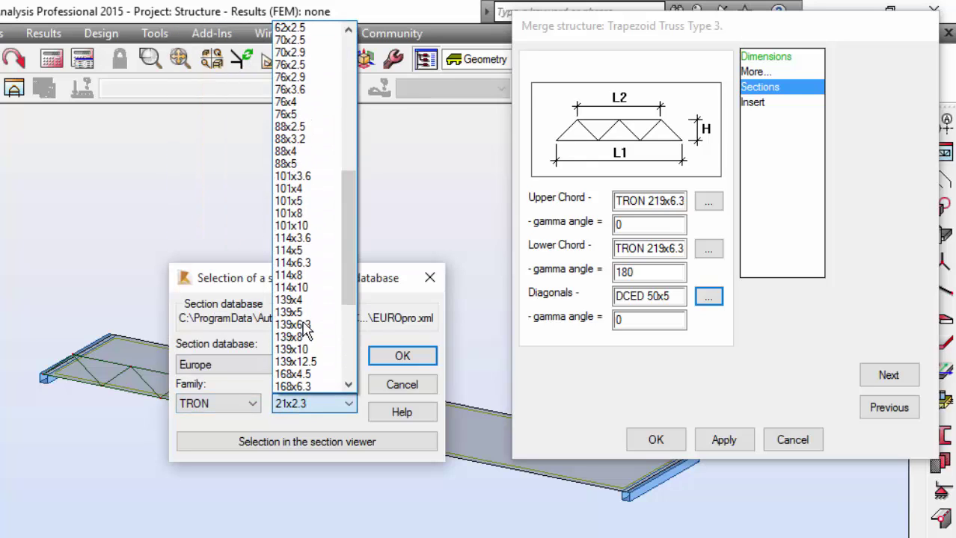
pyautogui.click(321, 264)
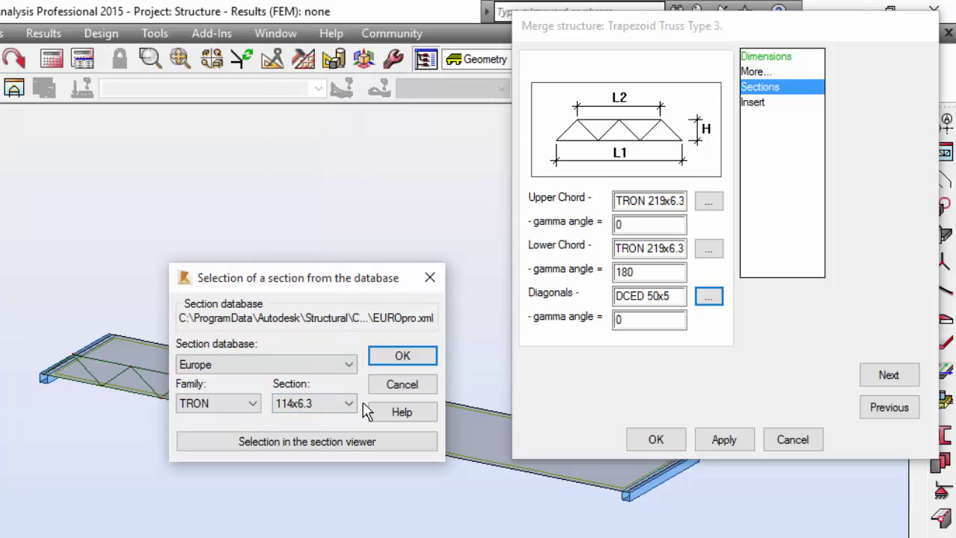
pyautogui.click(406, 358)
pyautogui.click(661, 441)
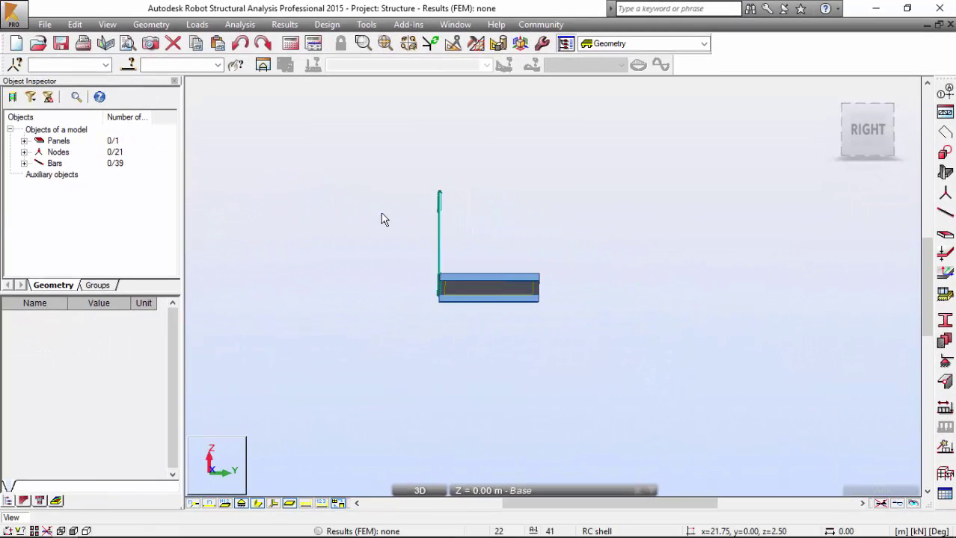
# Window-select the whole truss and copy it by vector 0,6,0 onto the deck's opposite edge.
pyautogui.rightClick(379, 215)
pyautogui.click(367, 235)
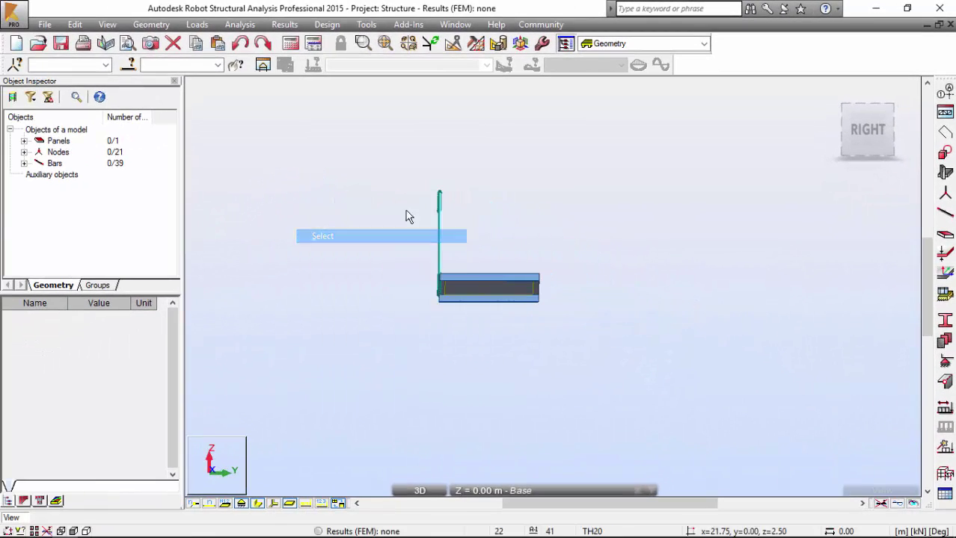
pyautogui.moveTo(404, 175); pyautogui.dragTo(476, 374)
pyautogui.hotkey('ctrl', 'alt', '0')
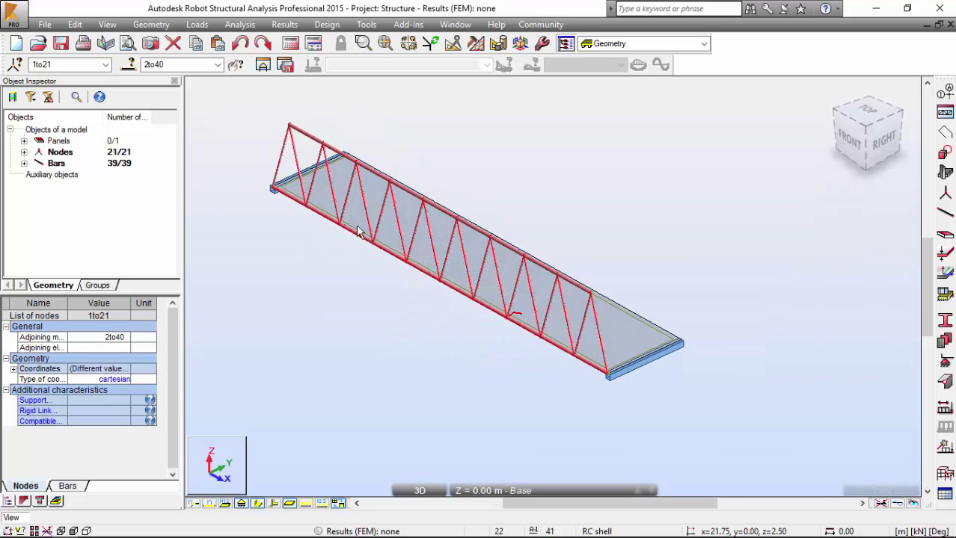
pyautogui.click(76, 24)
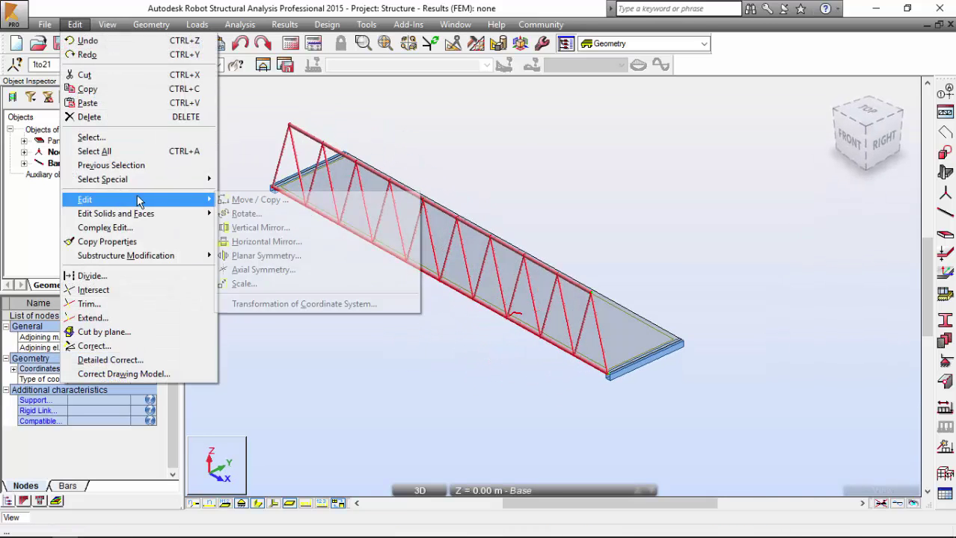
pyautogui.moveTo(203, 198)
pyautogui.click(352, 199)
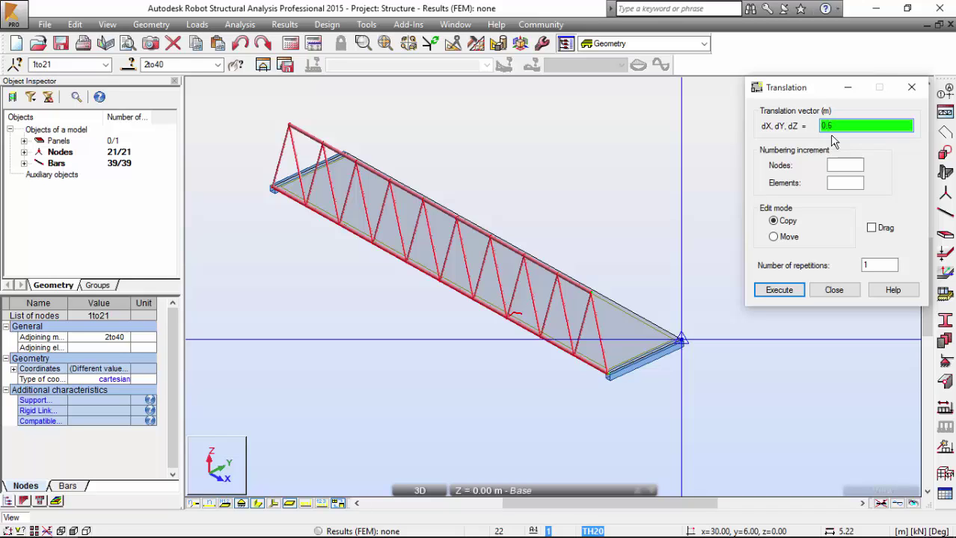
pyautogui.click(782, 292)
pyautogui.click(833, 290)
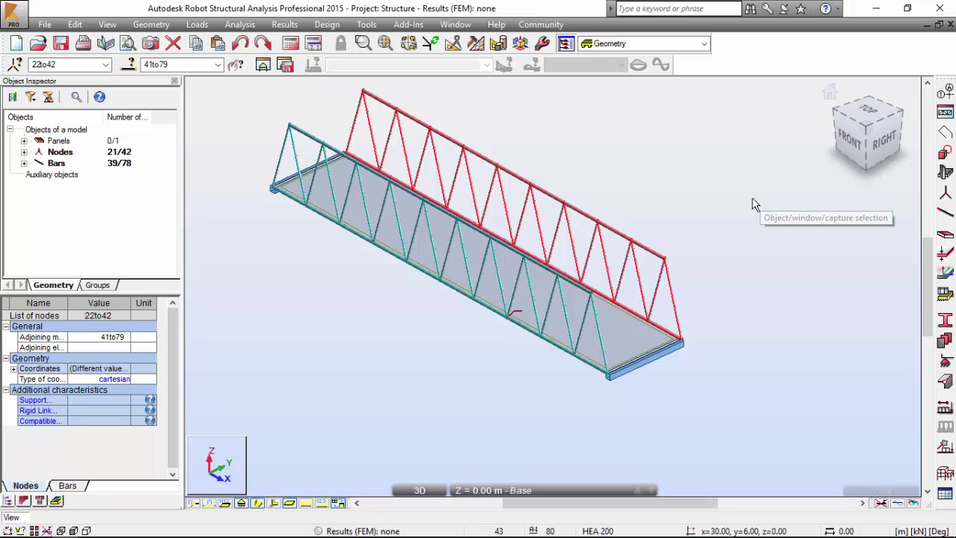
# Switch to the Bars layout and choose section TRON 114x6.3.
pyautogui.click(621, 45)
pyautogui.click(610, 89)
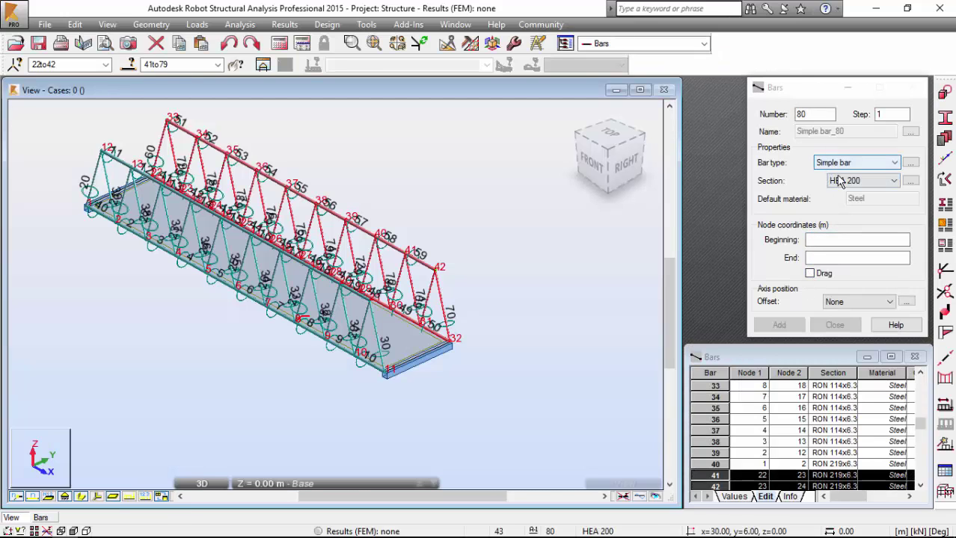
pyautogui.click(838, 180)
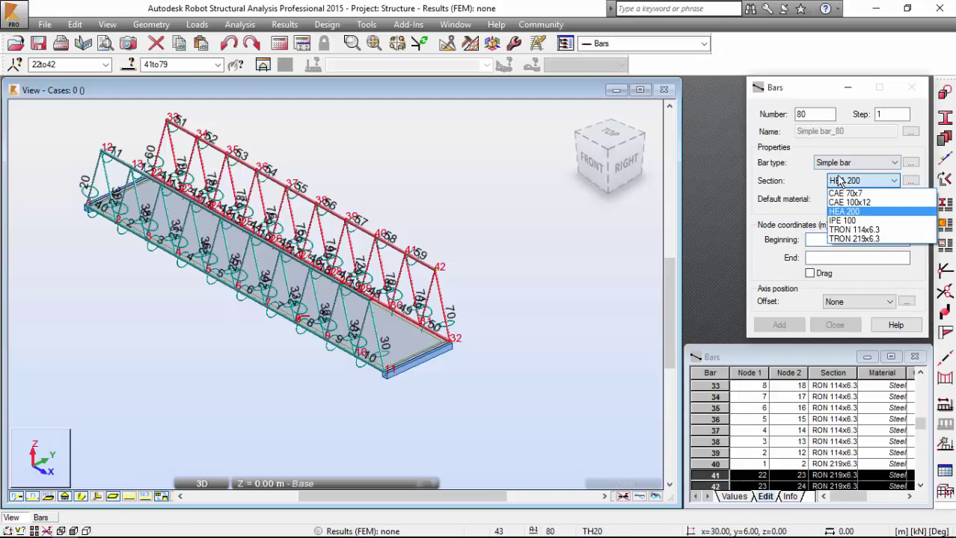
pyautogui.click(842, 231)
# Add crossing top diagonals: bar 80 from 1.5,0,5 to 4.5,6,5, and bar 81.
pyautogui.click(821, 240)
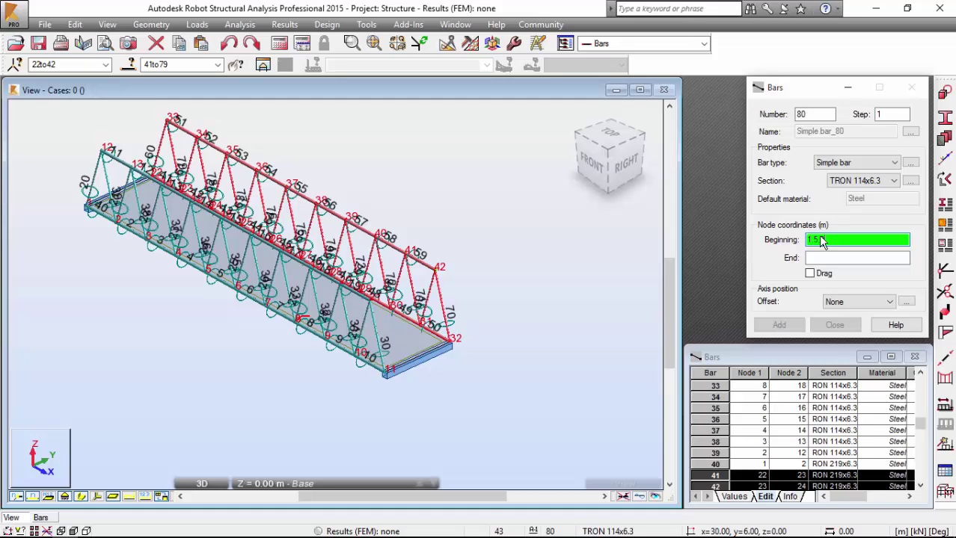
pyautogui.write('1.5,0,5')
pyautogui.press('Return')
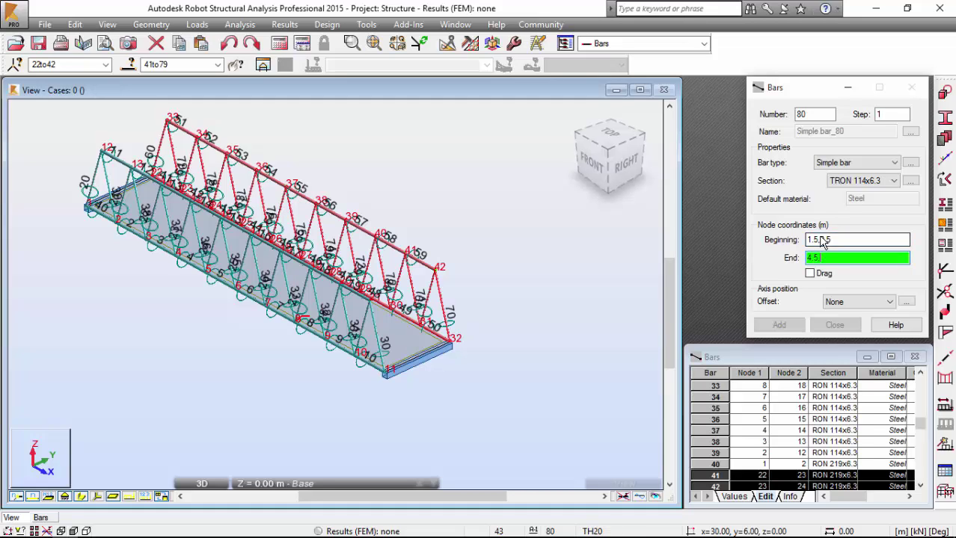
pyautogui.write('4,5,6,5')
pyautogui.click(781, 326)
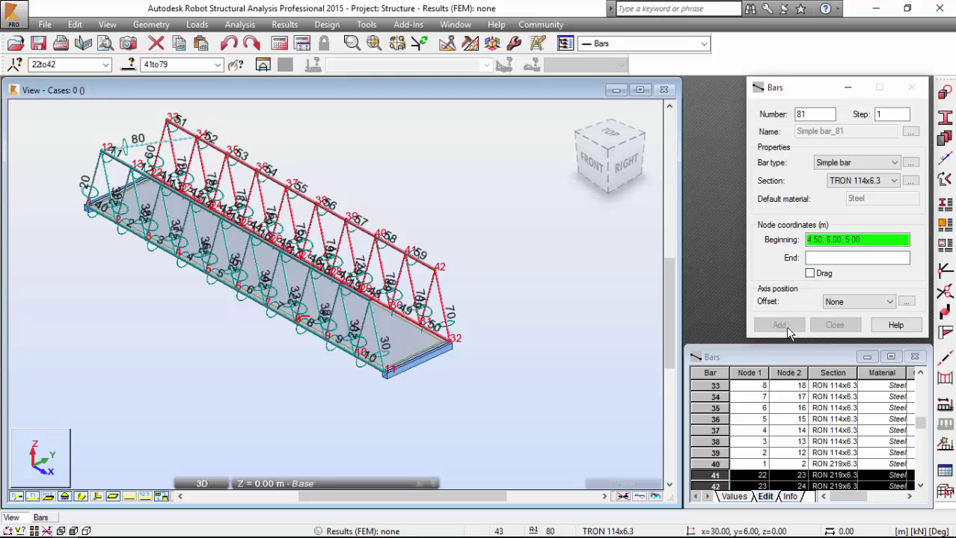
pyautogui.write('1.5,6,5')
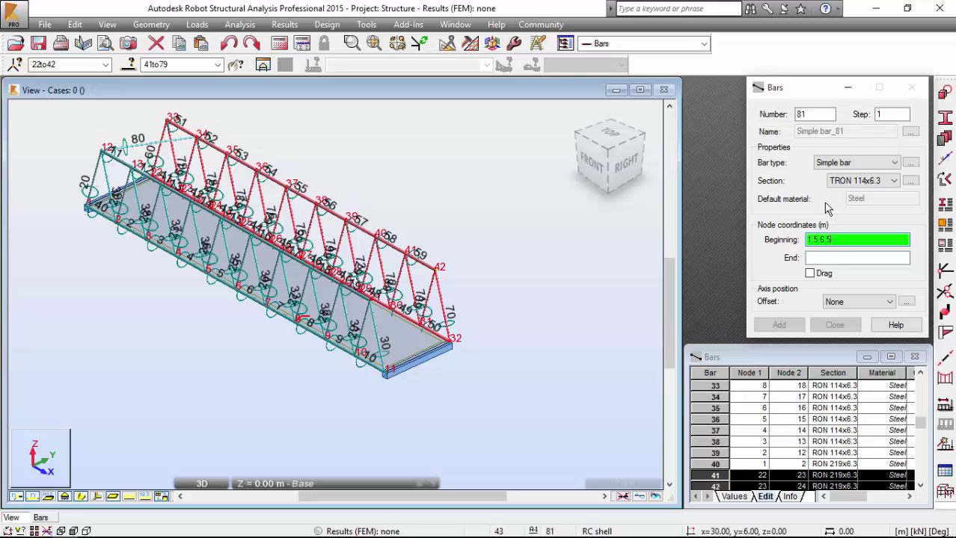
pyautogui.press('Tab')
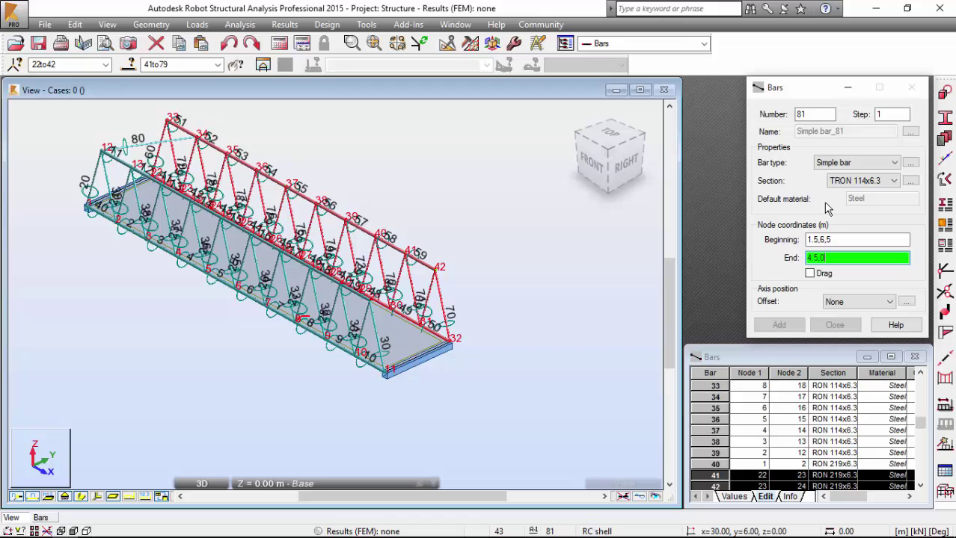
pyautogui.click(799, 325)
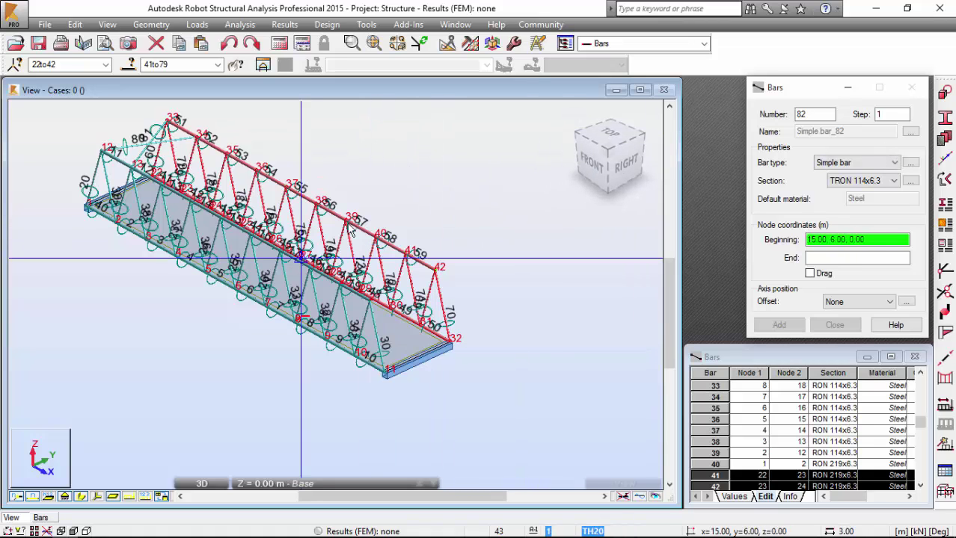
# Window-select the two new diagonal braces, bars 80 and 81.
pyautogui.rightClick(374, 166)
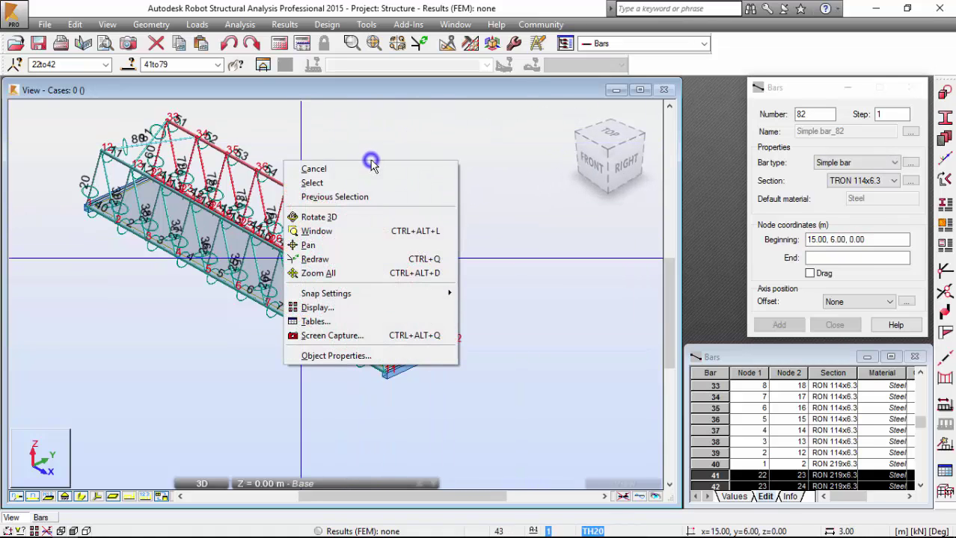
pyautogui.click(382, 181)
pyautogui.keyDown('shift'); pyautogui.moveTo(381, 180); pyautogui.dragTo(419, 208, button='middle'); pyautogui.keyUp('shift')
pyautogui.scroll(6, 348, 327)
pyautogui.moveTo(348, 326); pyautogui.dragTo(251, 220)
pyautogui.scroll(-6, 327, 186)
pyautogui.keyDown('shift'); pyautogui.moveTo(327, 187); pyautogui.dragTo(310, 196, button='middle'); pyautogui.keyUp('shift')
# Copy the braces 8 times along the bridge with vector 3,0,0.
pyautogui.click(75, 24)
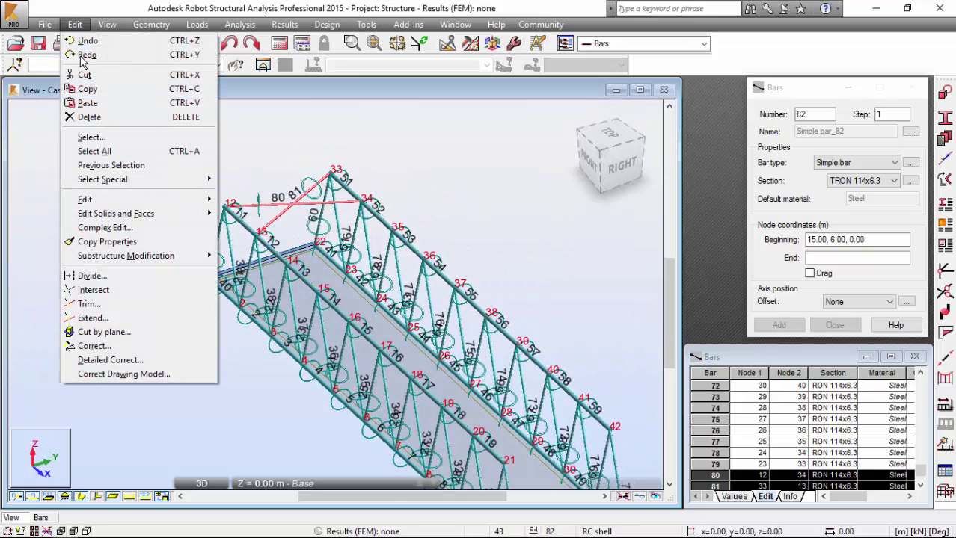
pyautogui.moveTo(208, 200)
pyautogui.click(258, 200)
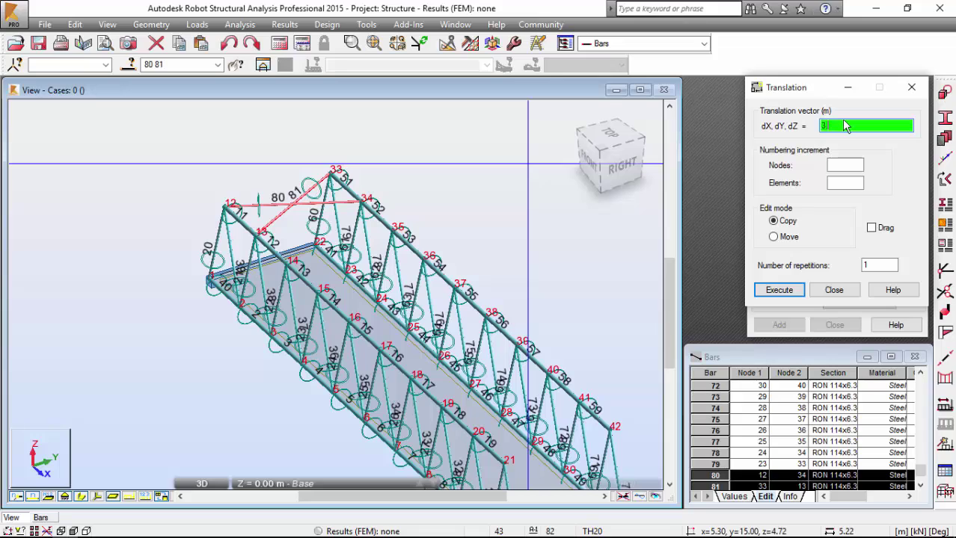
pyautogui.write('3.0,0')
pyautogui.click(893, 266)
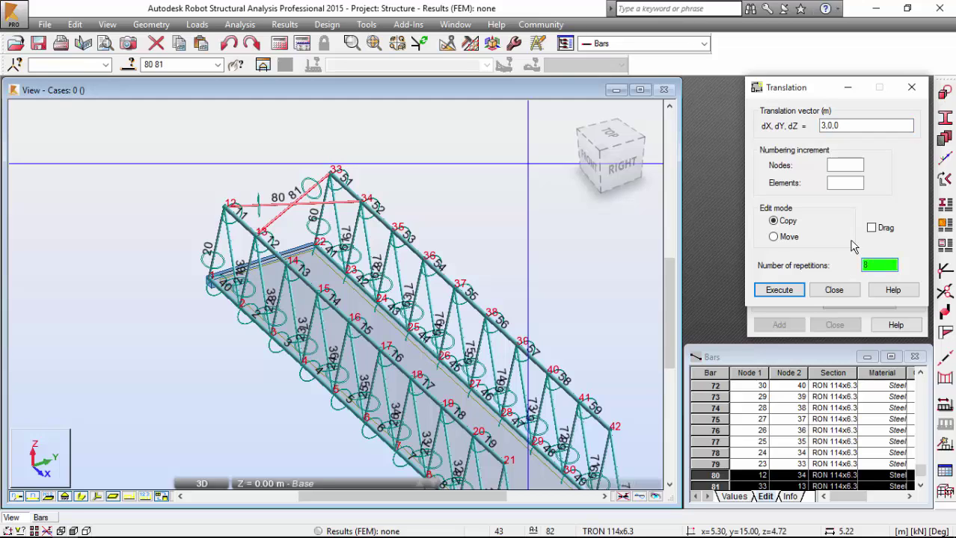
pyautogui.click(779, 290)
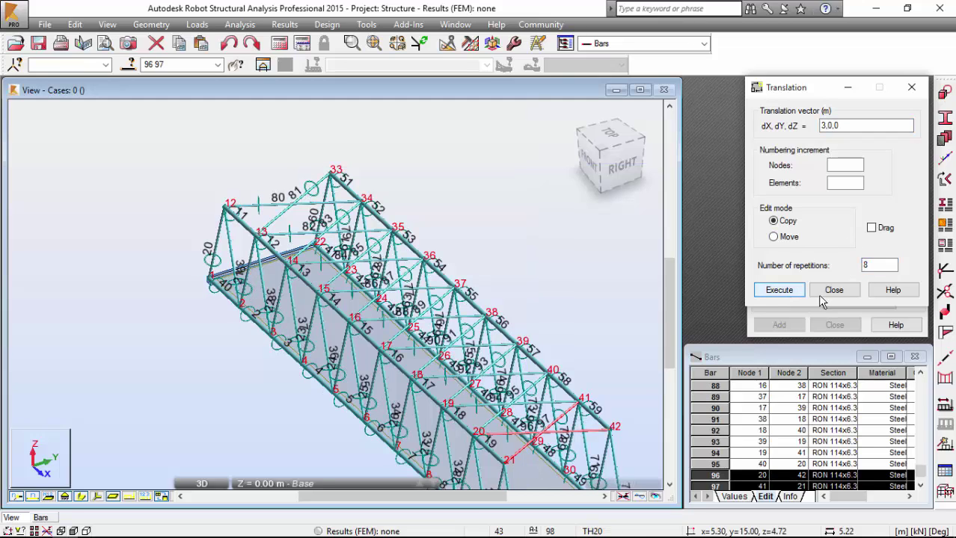
pyautogui.click(833, 290)
pyautogui.click(621, 43)
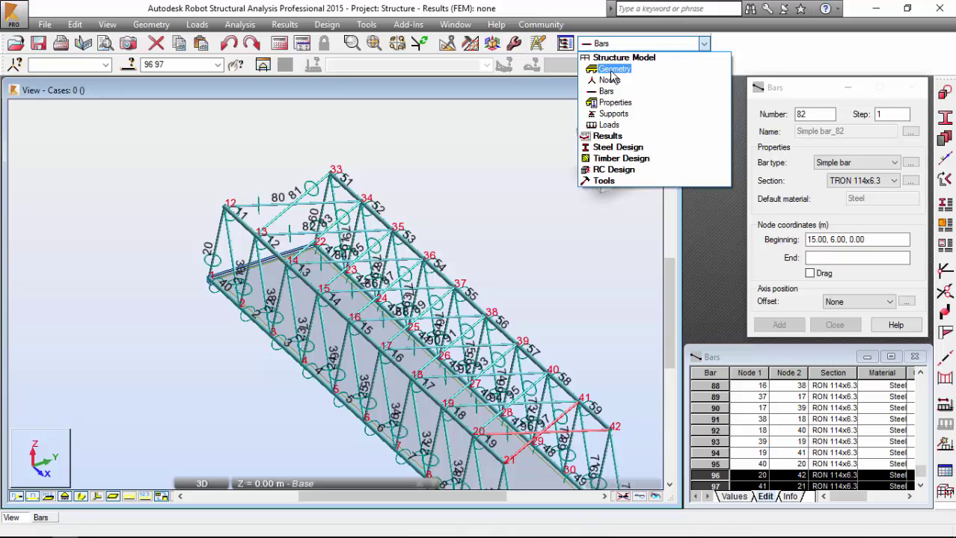
# Back in the Bars layout, add TRON 114x6.3 bar 98 from (1.5,0,5) to (1.5,6,5).
pyautogui.click(611, 65)
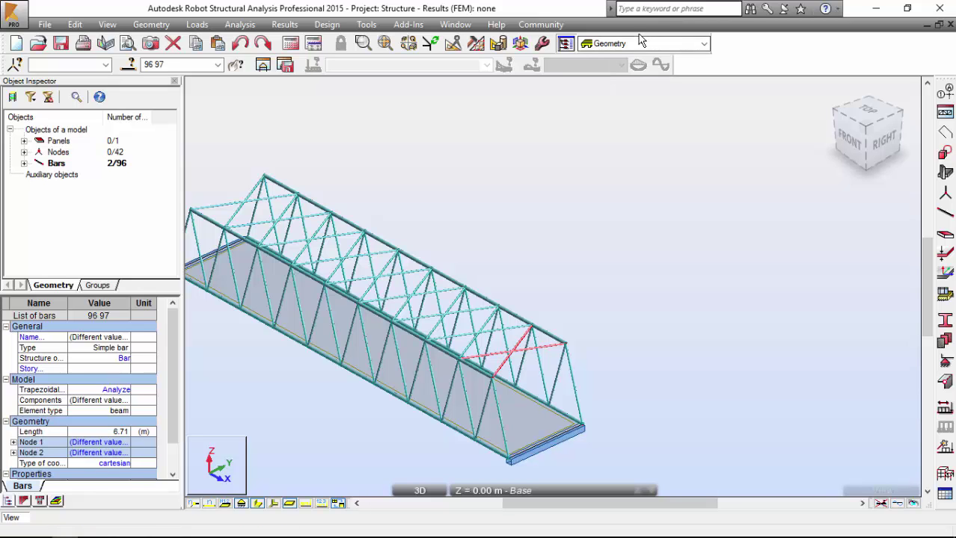
pyautogui.click(633, 43)
pyautogui.click(605, 91)
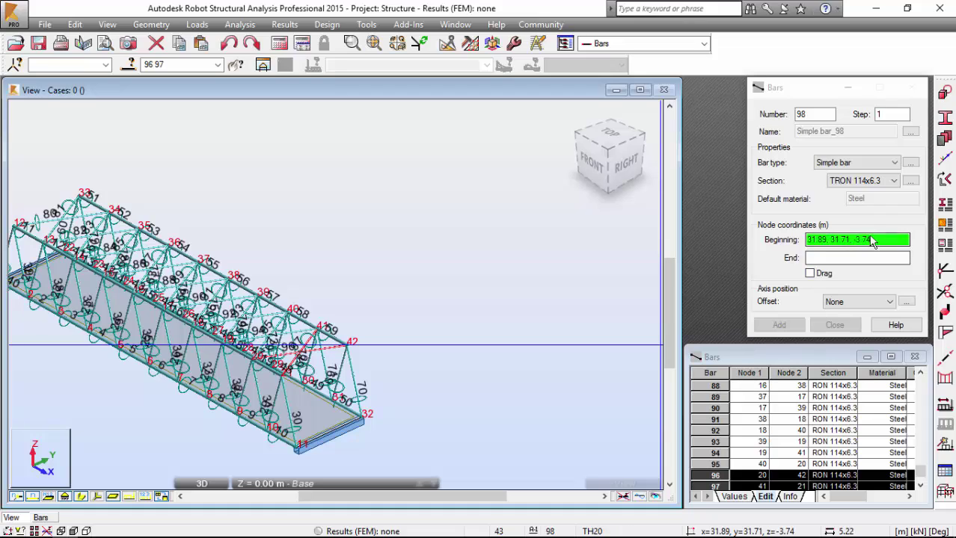
pyautogui.click(871, 240)
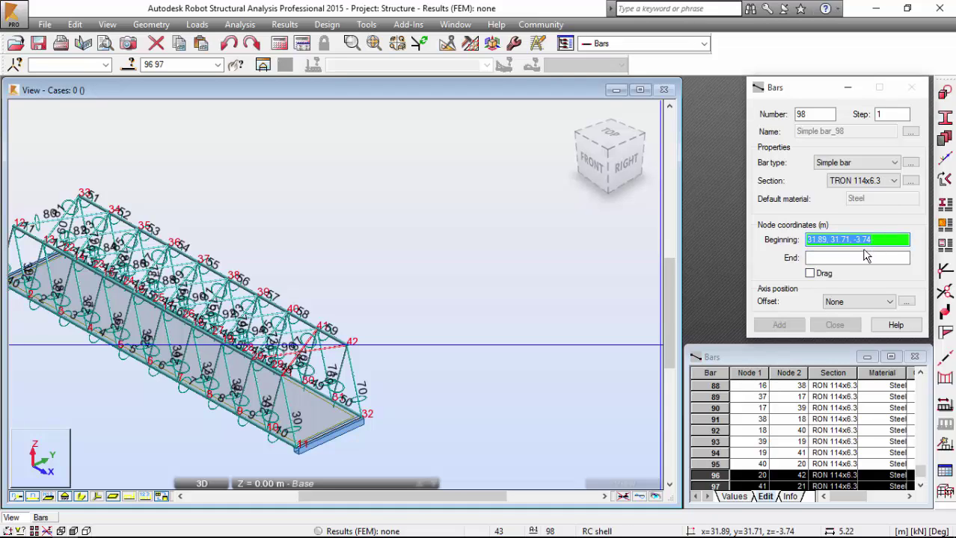
pyautogui.write('1.5,0.5')
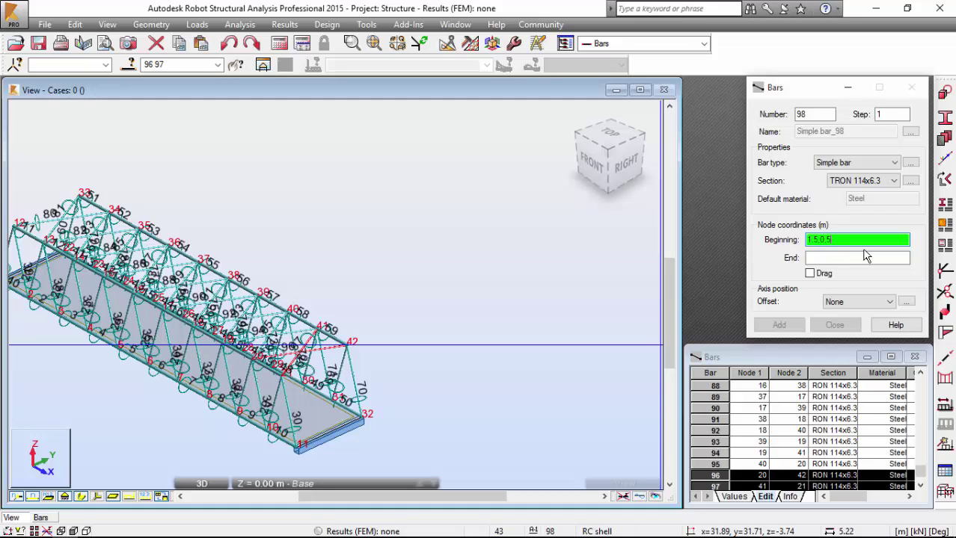
pyautogui.click(866, 257)
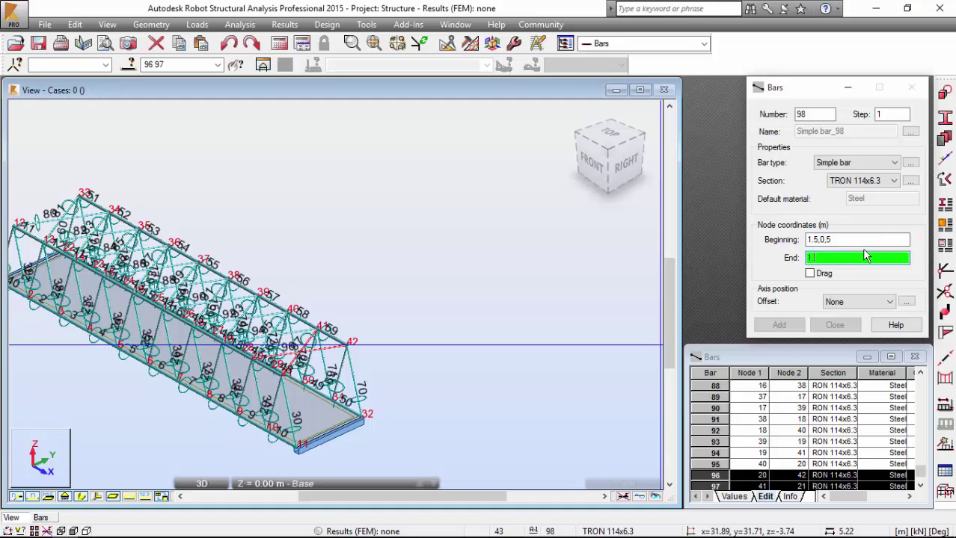
pyautogui.write('1.5,')
pyautogui.write('6,5')
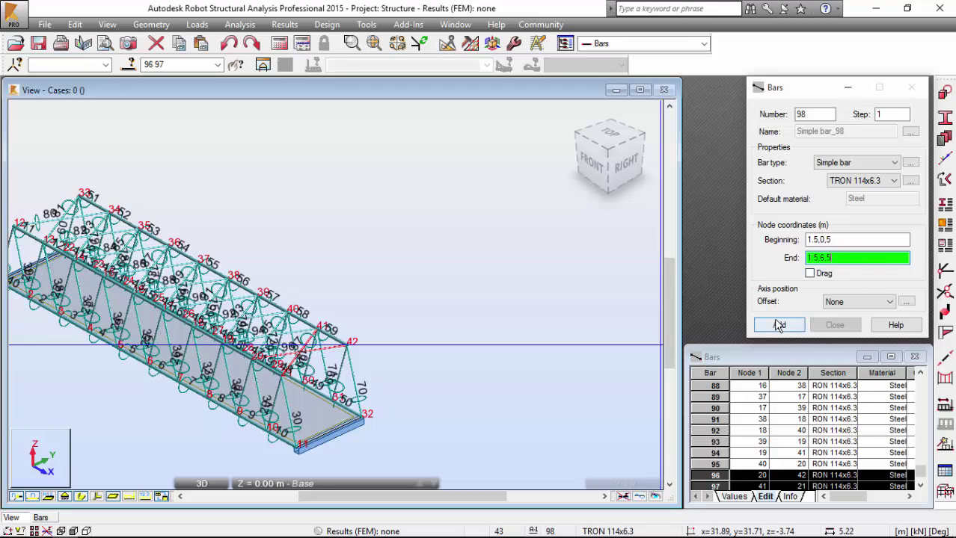
pyautogui.click(779, 325)
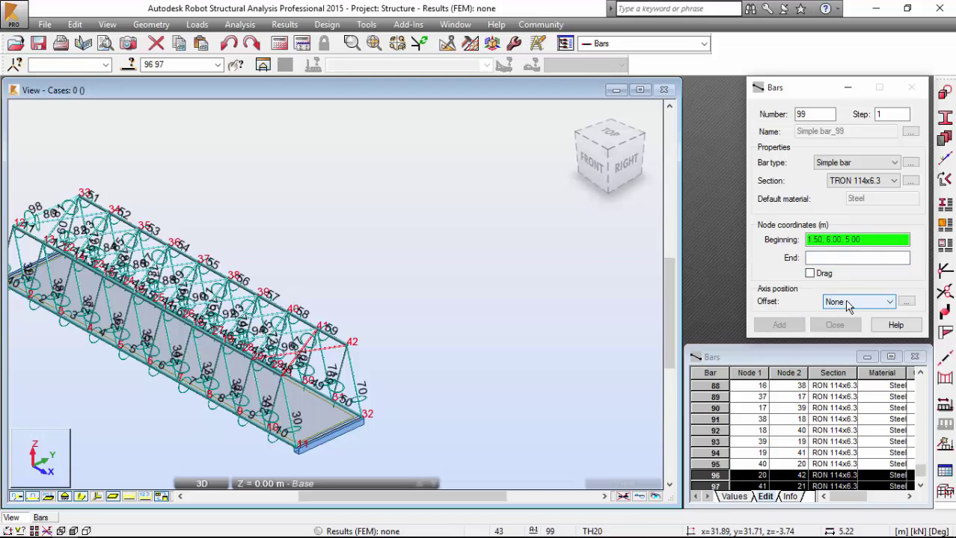
# Select cross beam 98 and copy it 9 times with vector 3,0,0.
pyautogui.rightClick(320, 198)
pyautogui.click(320, 223)
pyautogui.scroll(5, 224, 172)
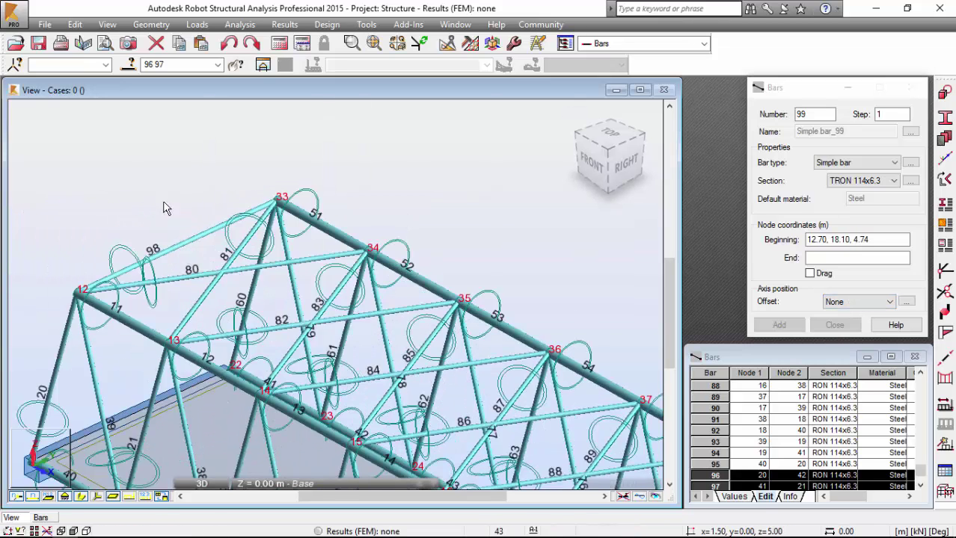
pyautogui.click(75, 24)
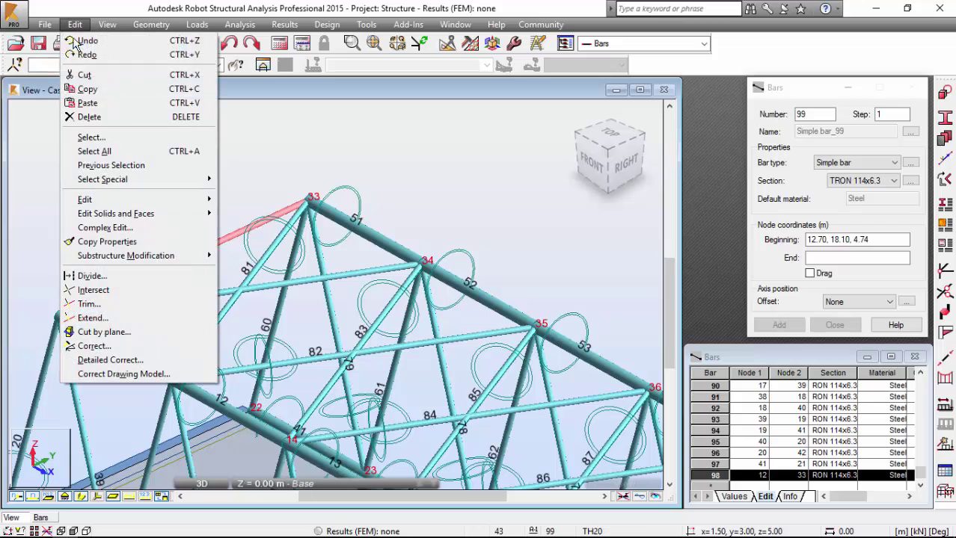
pyautogui.moveTo(97, 199)
pyautogui.click(352, 199)
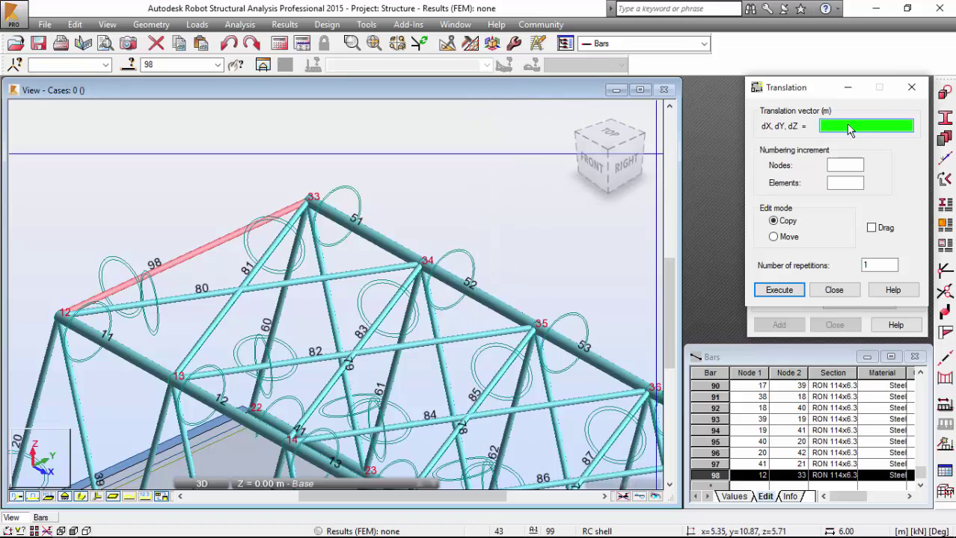
pyautogui.write('3,0,0')
pyautogui.moveTo(874, 266); pyautogui.dragTo(853, 262)
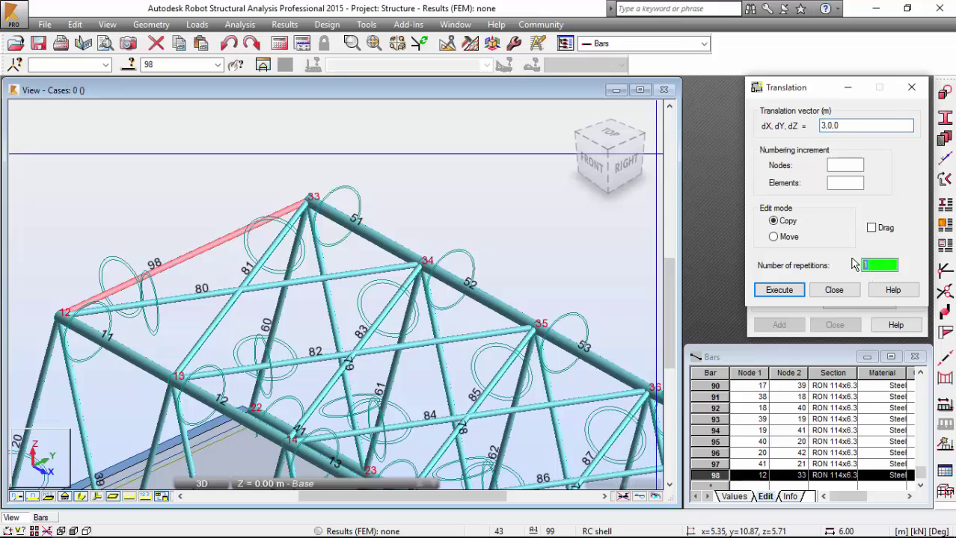
pyautogui.write('9')
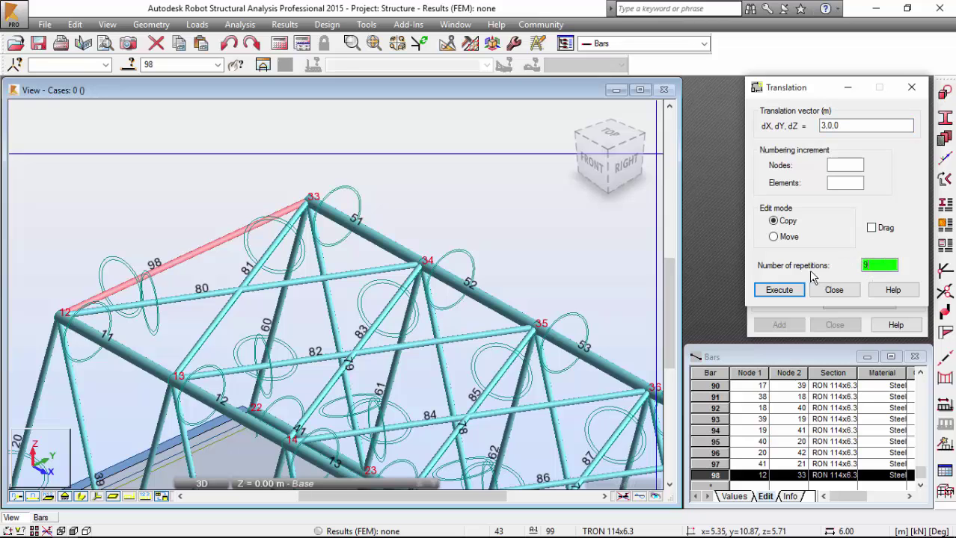
pyautogui.click(784, 288)
# Clear the selection left on the copied cross beams.
pyautogui.scroll(-3, 341, 183)
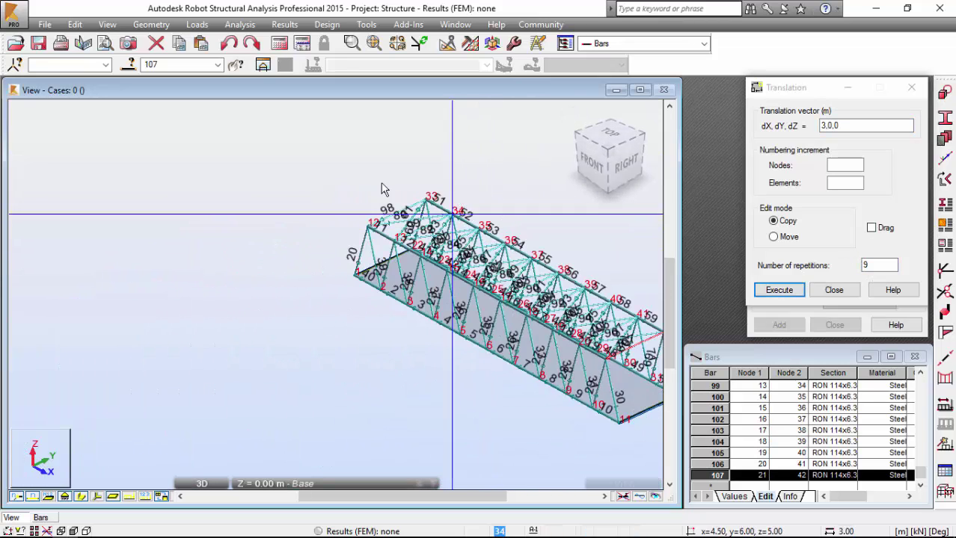
pyautogui.scroll(3, 340, 183)
pyautogui.scroll(-2, 459, 215)
pyautogui.rightClick(459, 190)
pyautogui.click(459, 213)
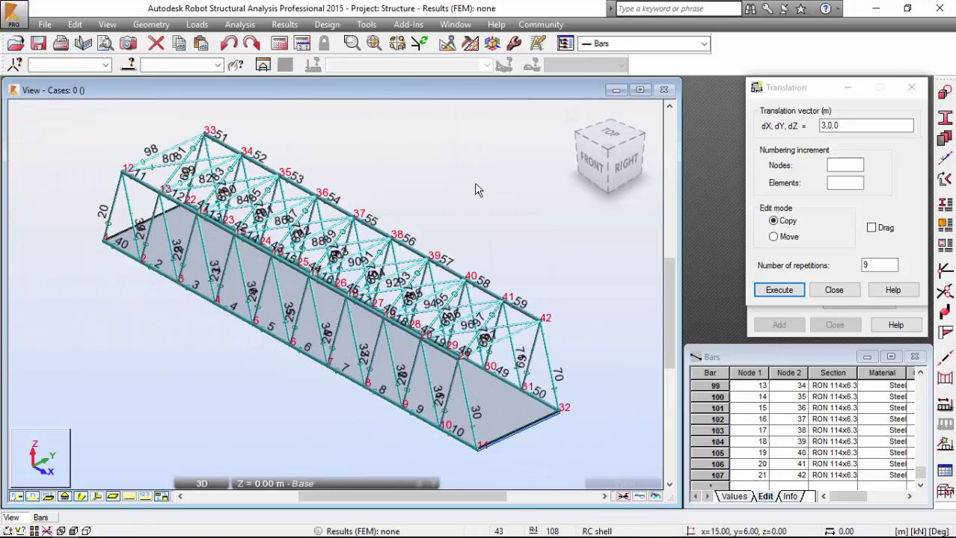
# Return to the Geometry layout and view the bridge from the front, then end-on from the left.
pyautogui.click(592, 45)
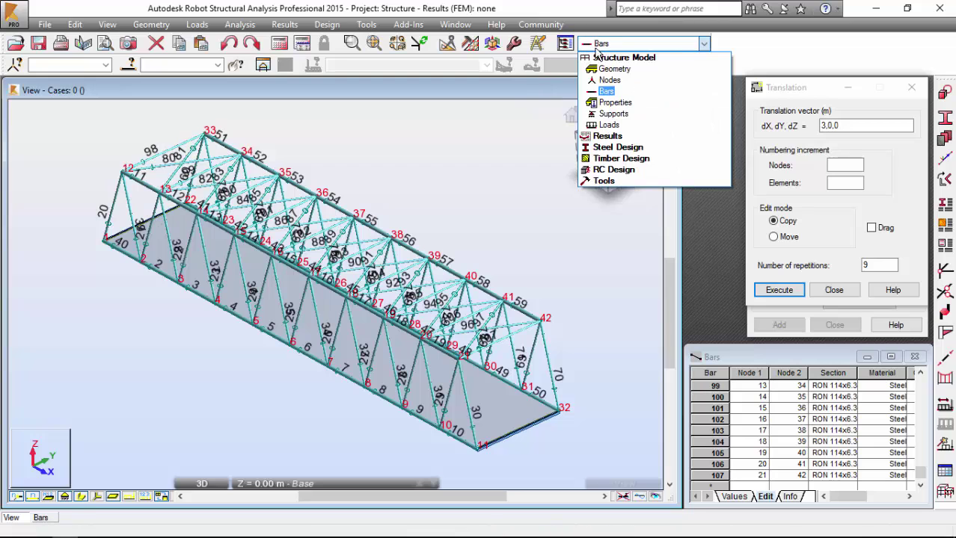
pyautogui.click(603, 69)
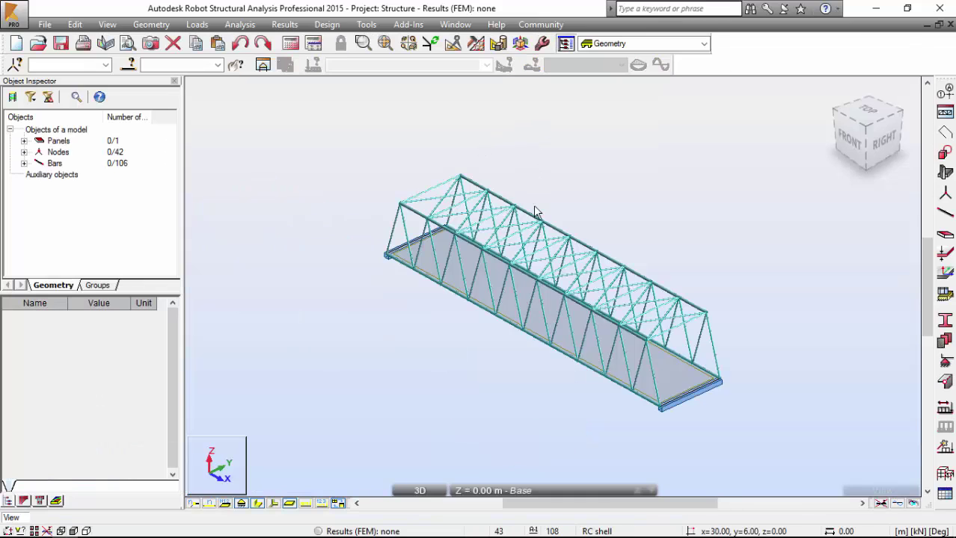
pyautogui.hotkey('ctrl', 'alt', '1')
pyautogui.hotkey('ctrl', 'alt', '2')
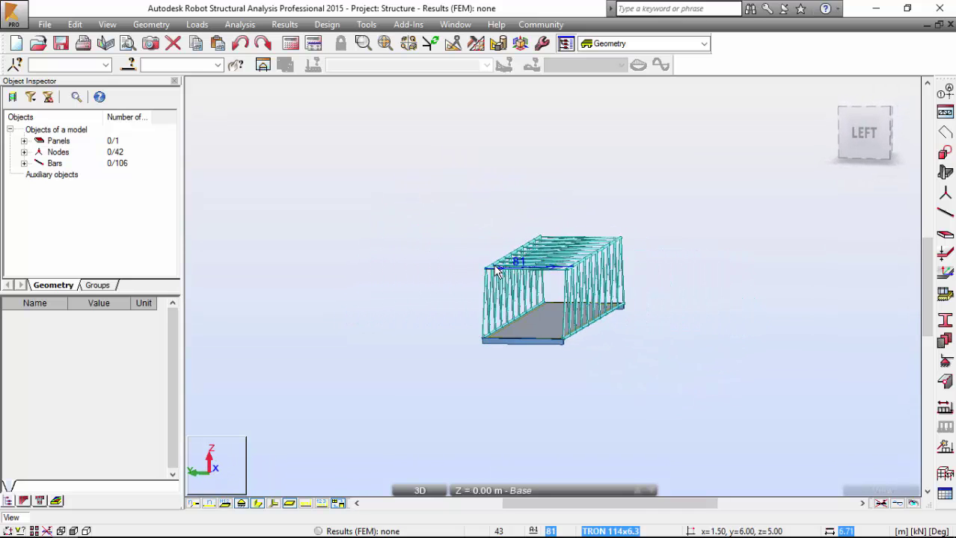